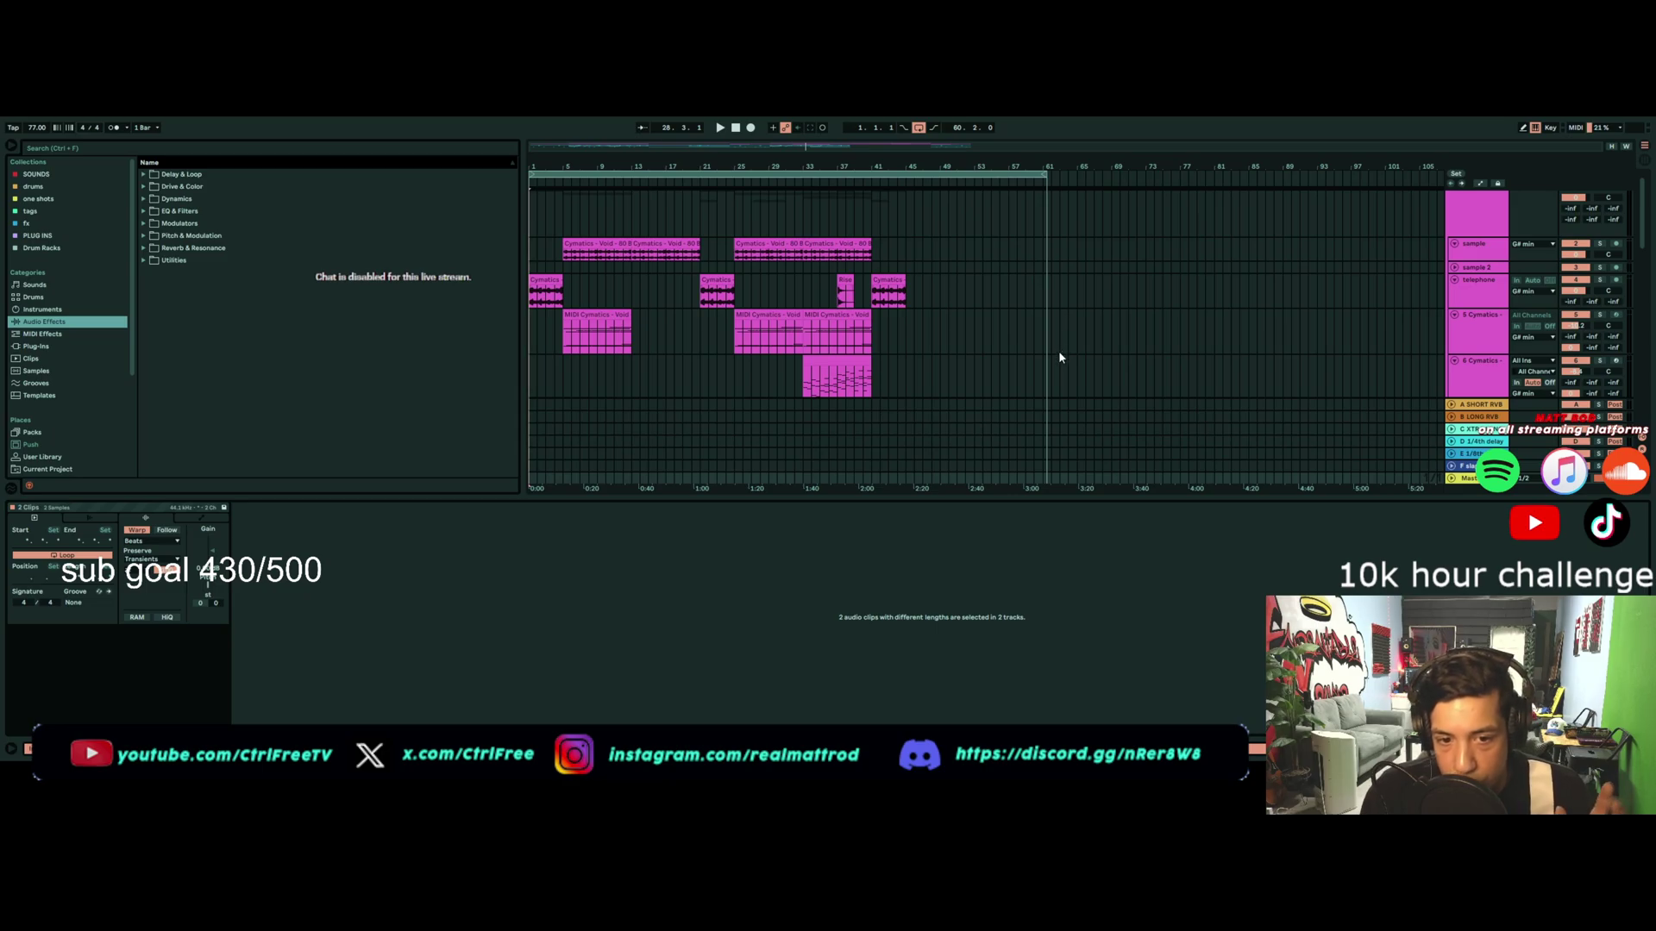
Step: Narrow the browser so that the arrangement gets more room
{"action": "scroll", "coordinate": [1061, 349], "scroll_direction": "up", "scroll_amount": 1}
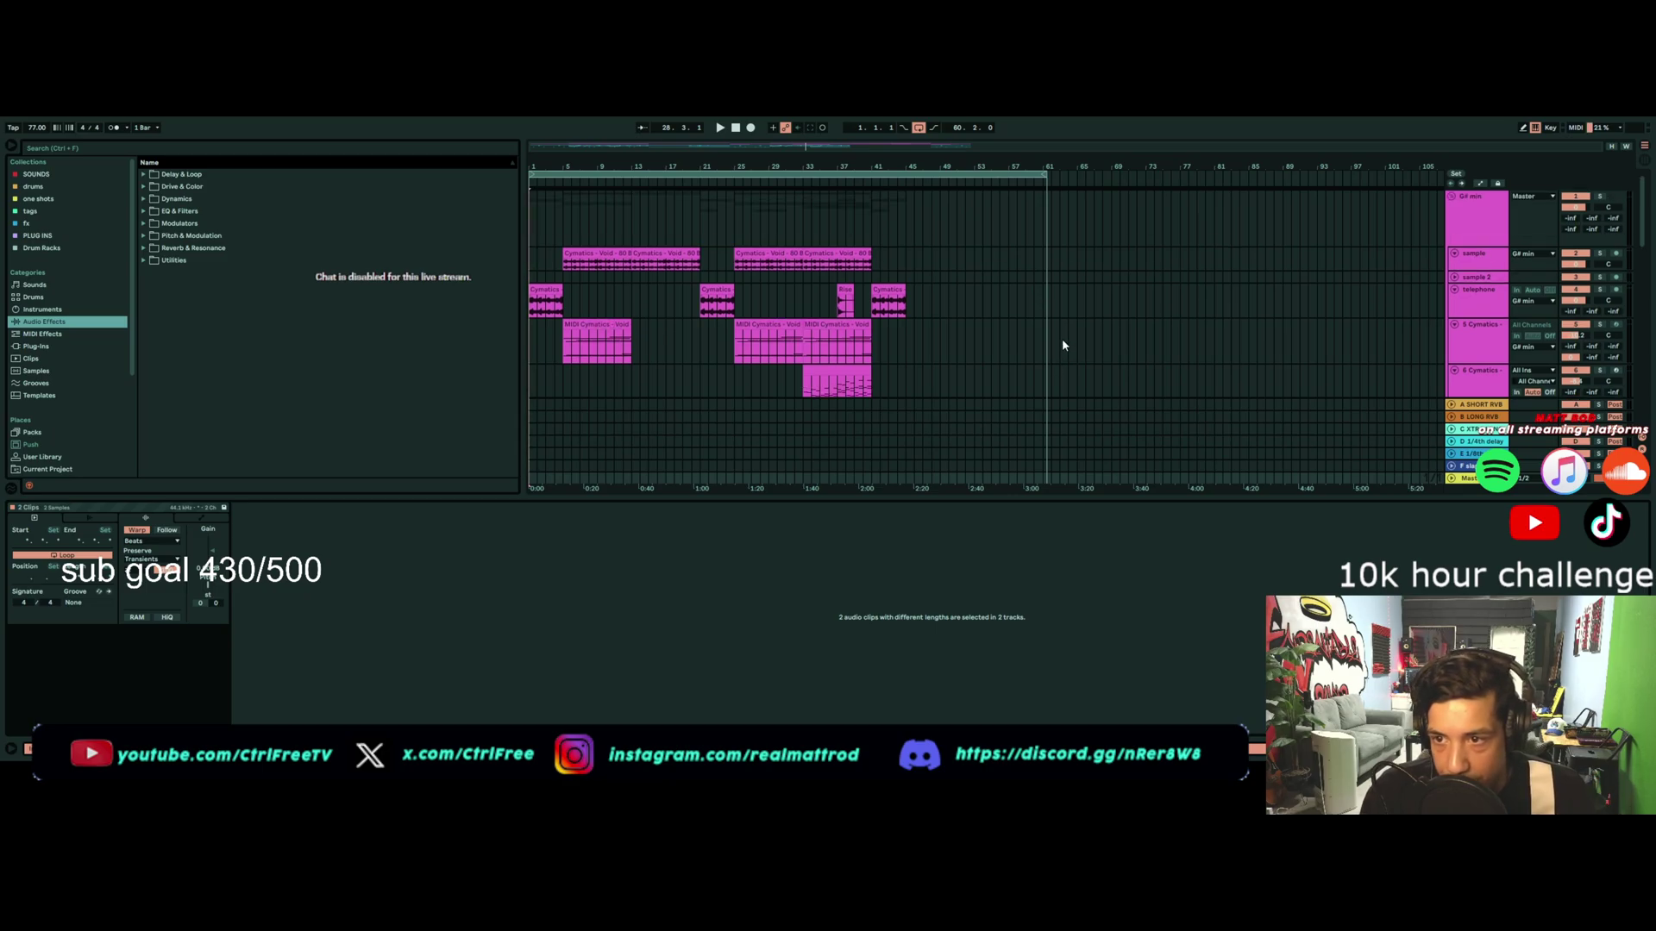
{"action": "scroll", "coordinate": [1063, 339], "scroll_direction": "down", "scroll_amount": 3}
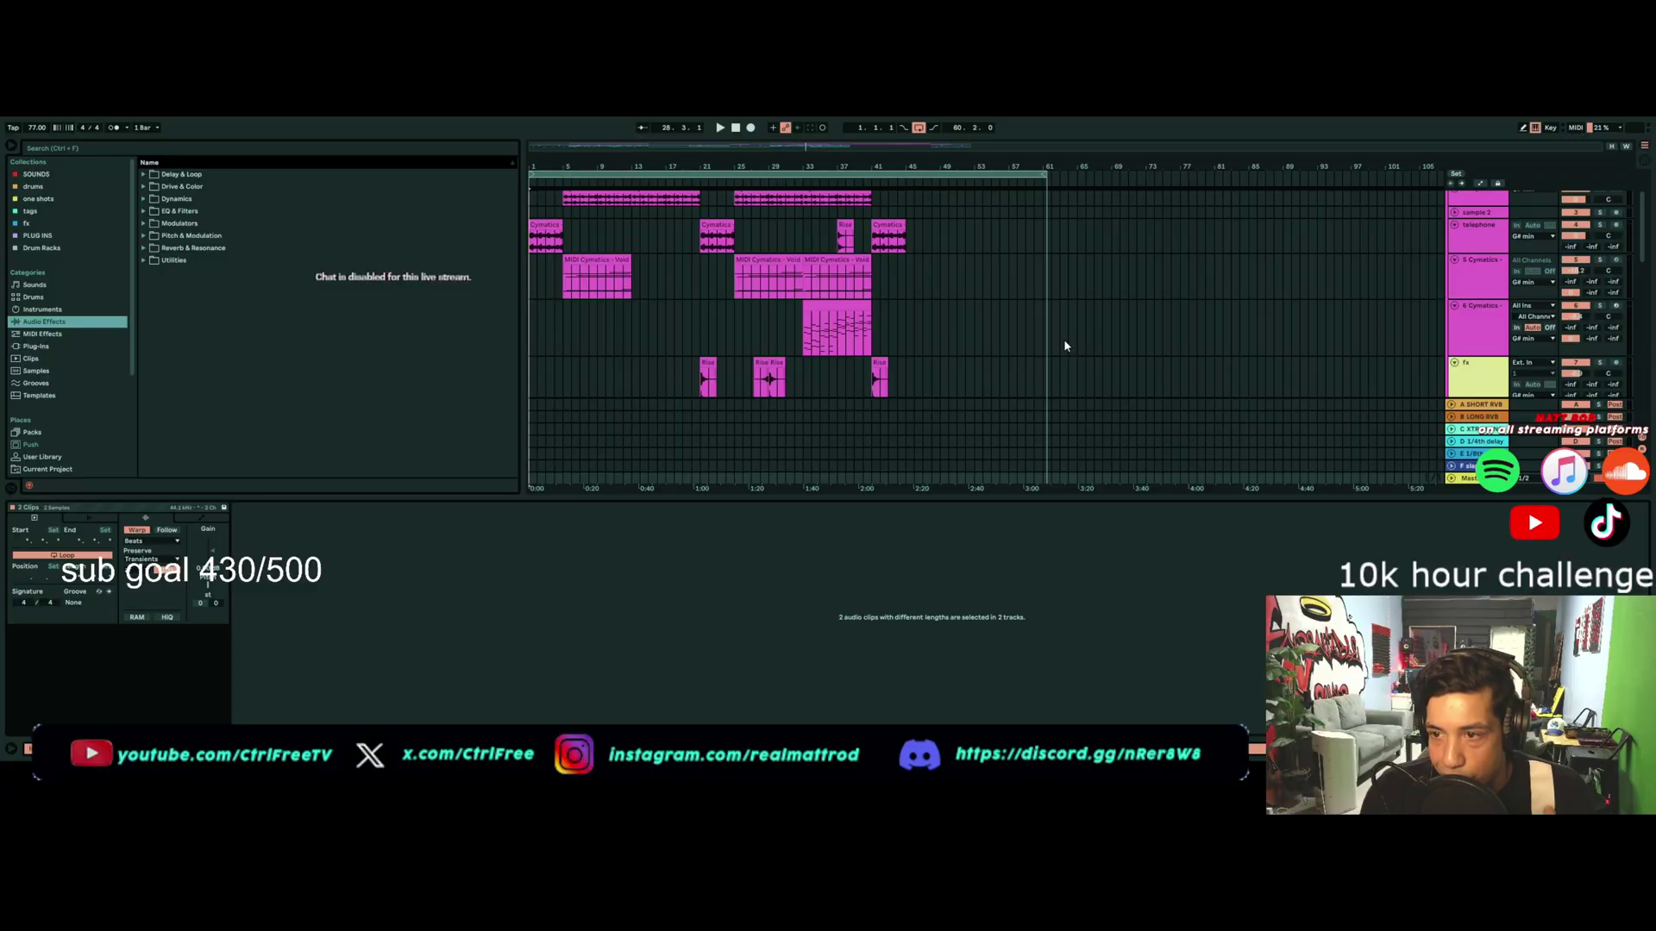
{"action": "scroll", "coordinate": [1064, 344], "scroll_direction": "down", "scroll_amount": 2}
{"action": "scroll", "coordinate": [1062, 349], "scroll_direction": "down", "scroll_amount": 4}
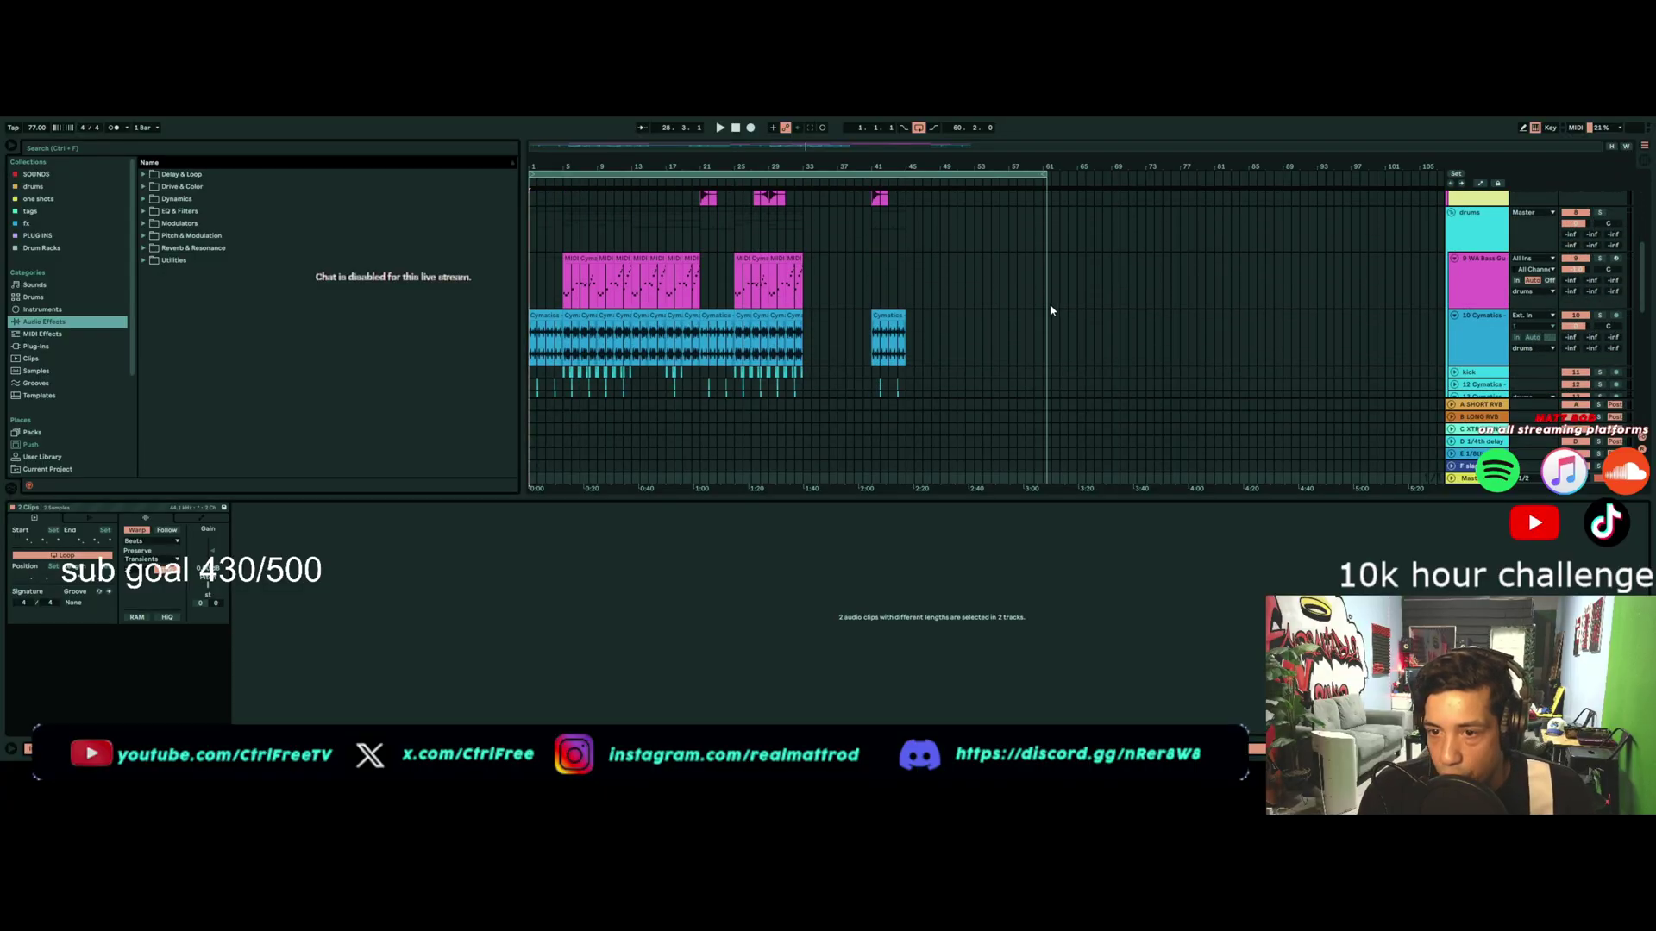
{"action": "scroll", "coordinate": [1040, 343], "scroll_direction": "down", "scroll_amount": 8}
{"action": "scroll", "coordinate": [1037, 347], "scroll_direction": "down", "scroll_amount": 2}
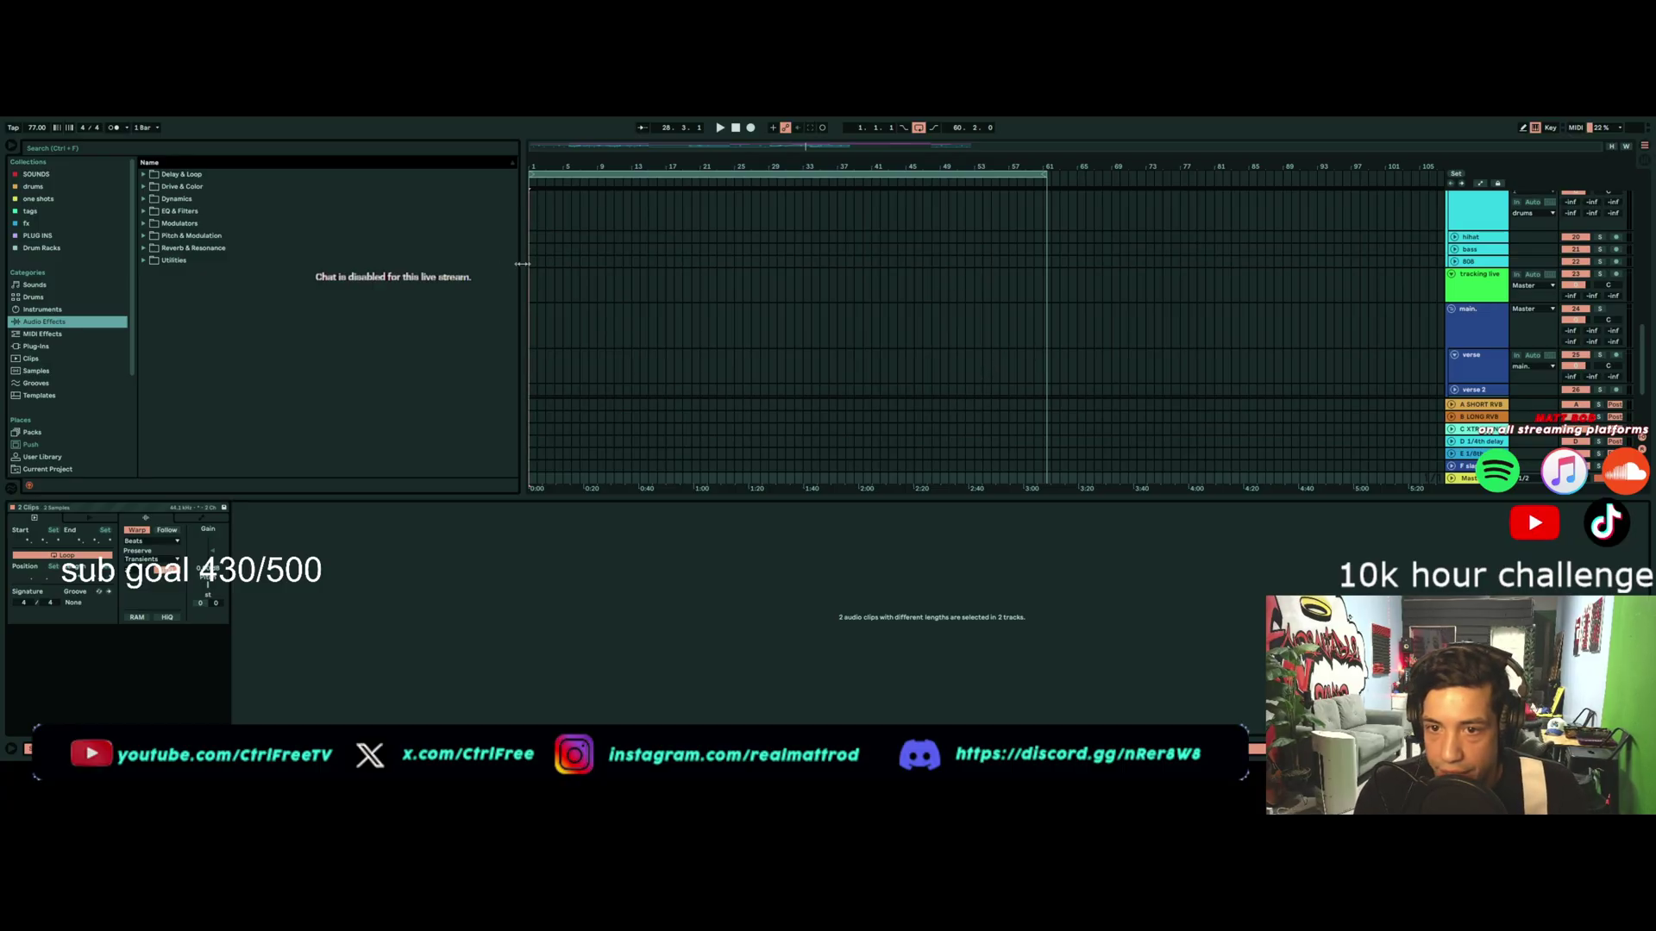
{"action": "left_click_drag", "start_coordinate": [521, 264], "coordinate": [327, 267]}
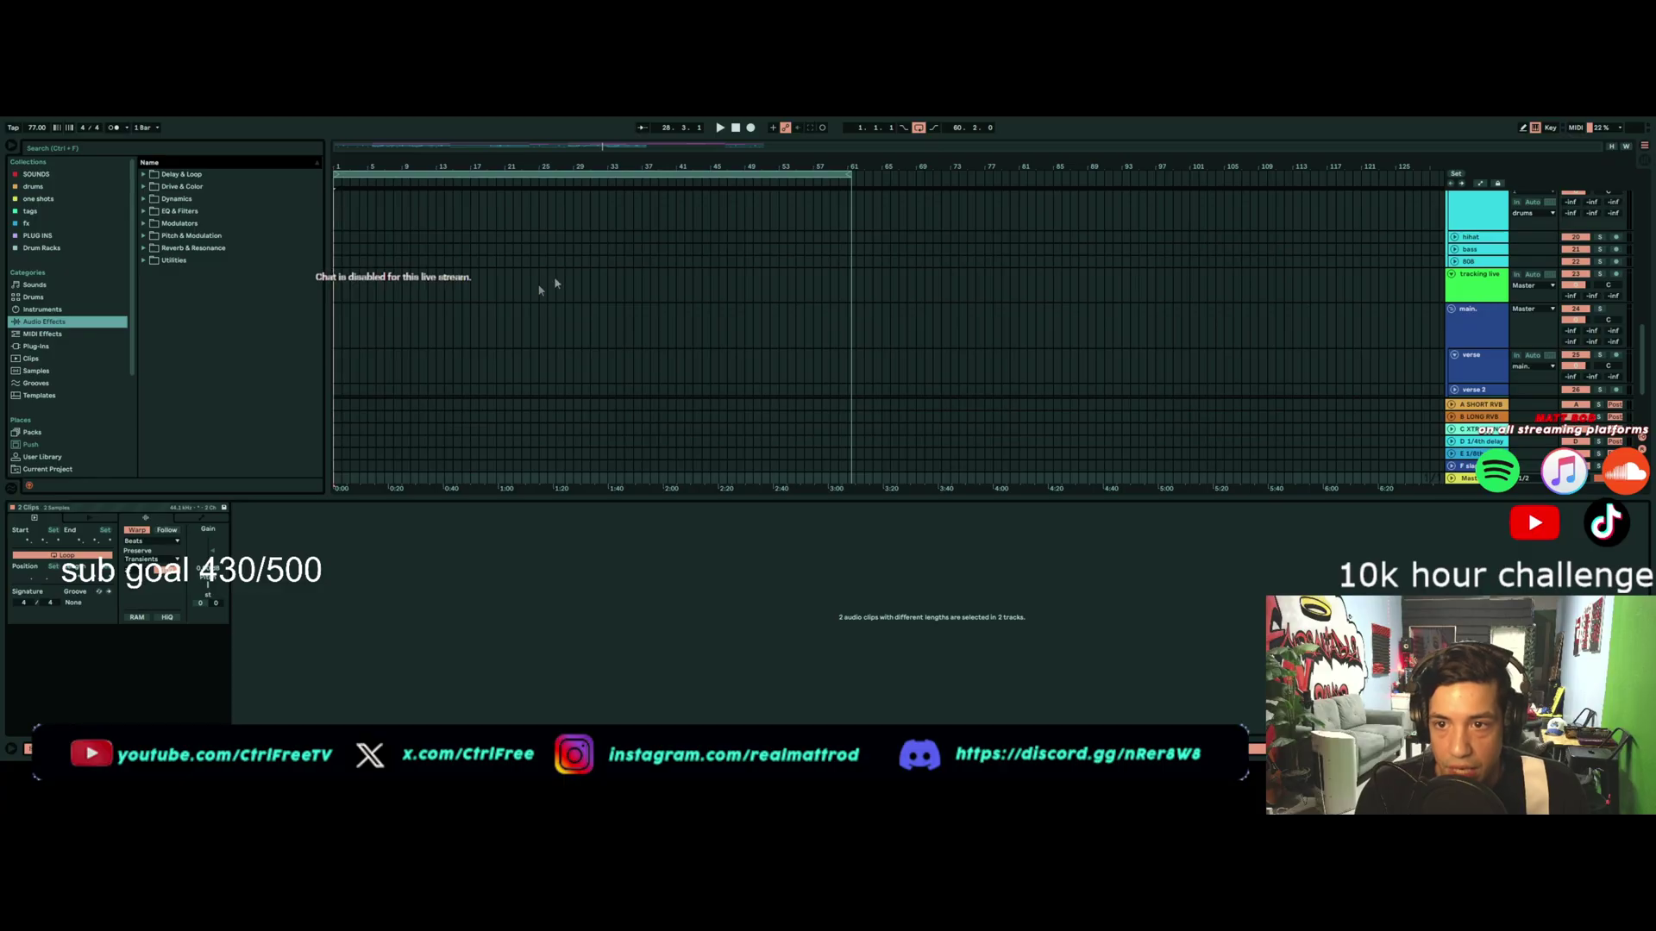
Step: Collapse all arrangement tracks, then unfold only the tracking live track and the main group
{"action": "scroll", "coordinate": [569, 280], "scroll_direction": "up", "scroll_amount": 5}
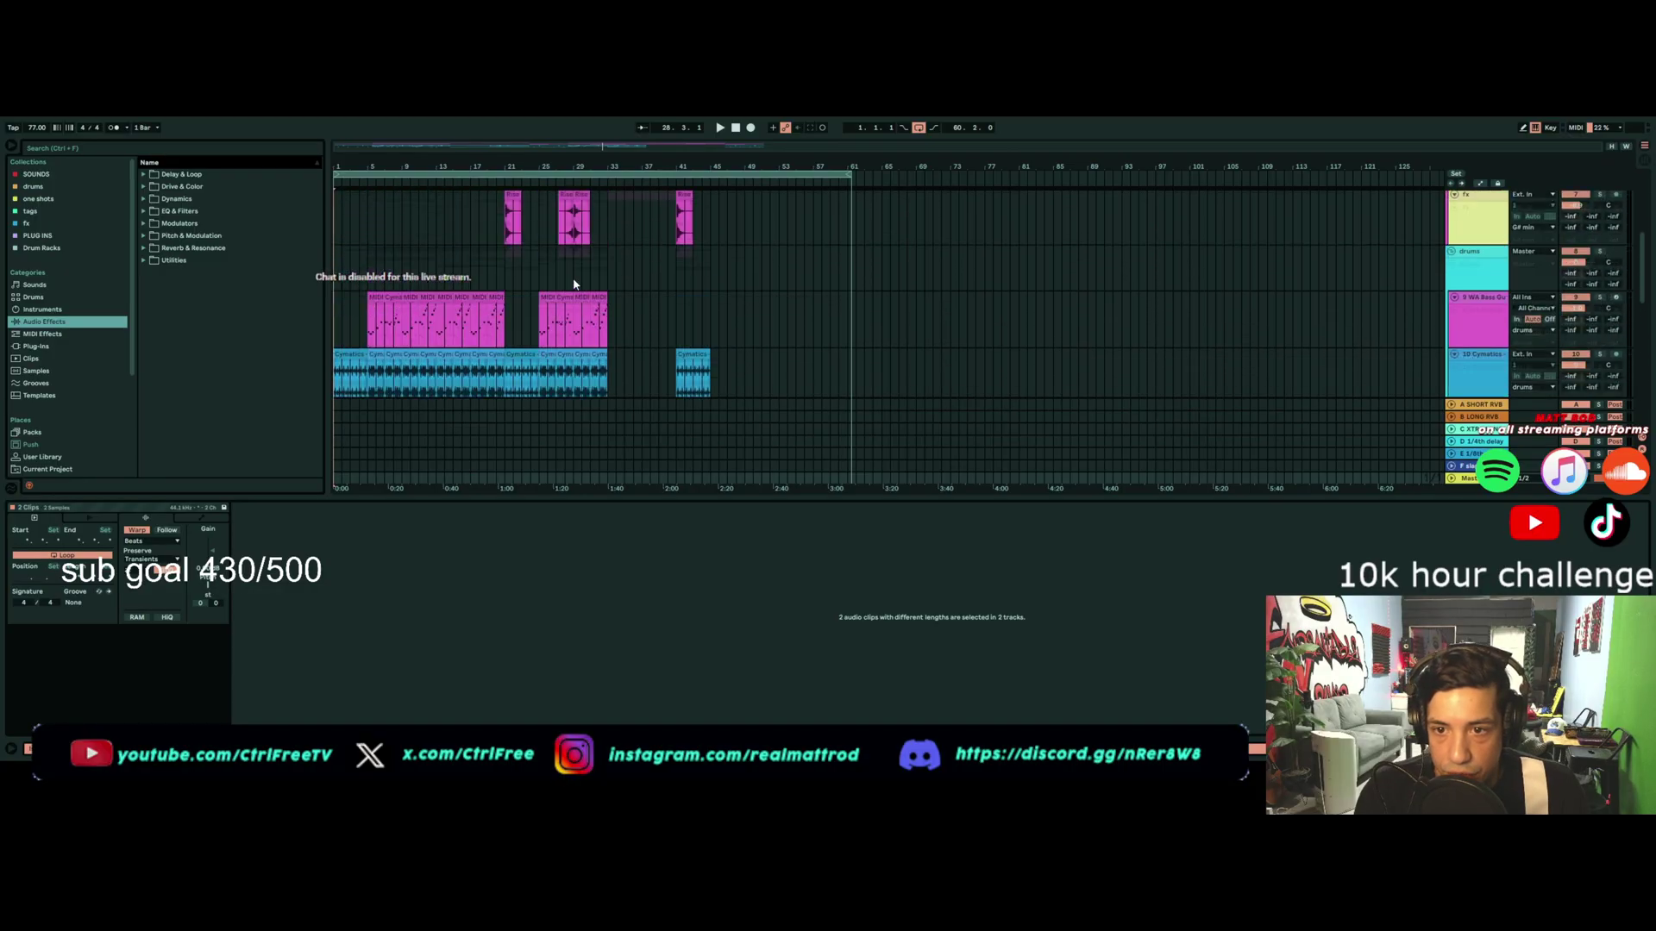
{"action": "scroll", "coordinate": [573, 285], "scroll_direction": "up", "scroll_amount": 2}
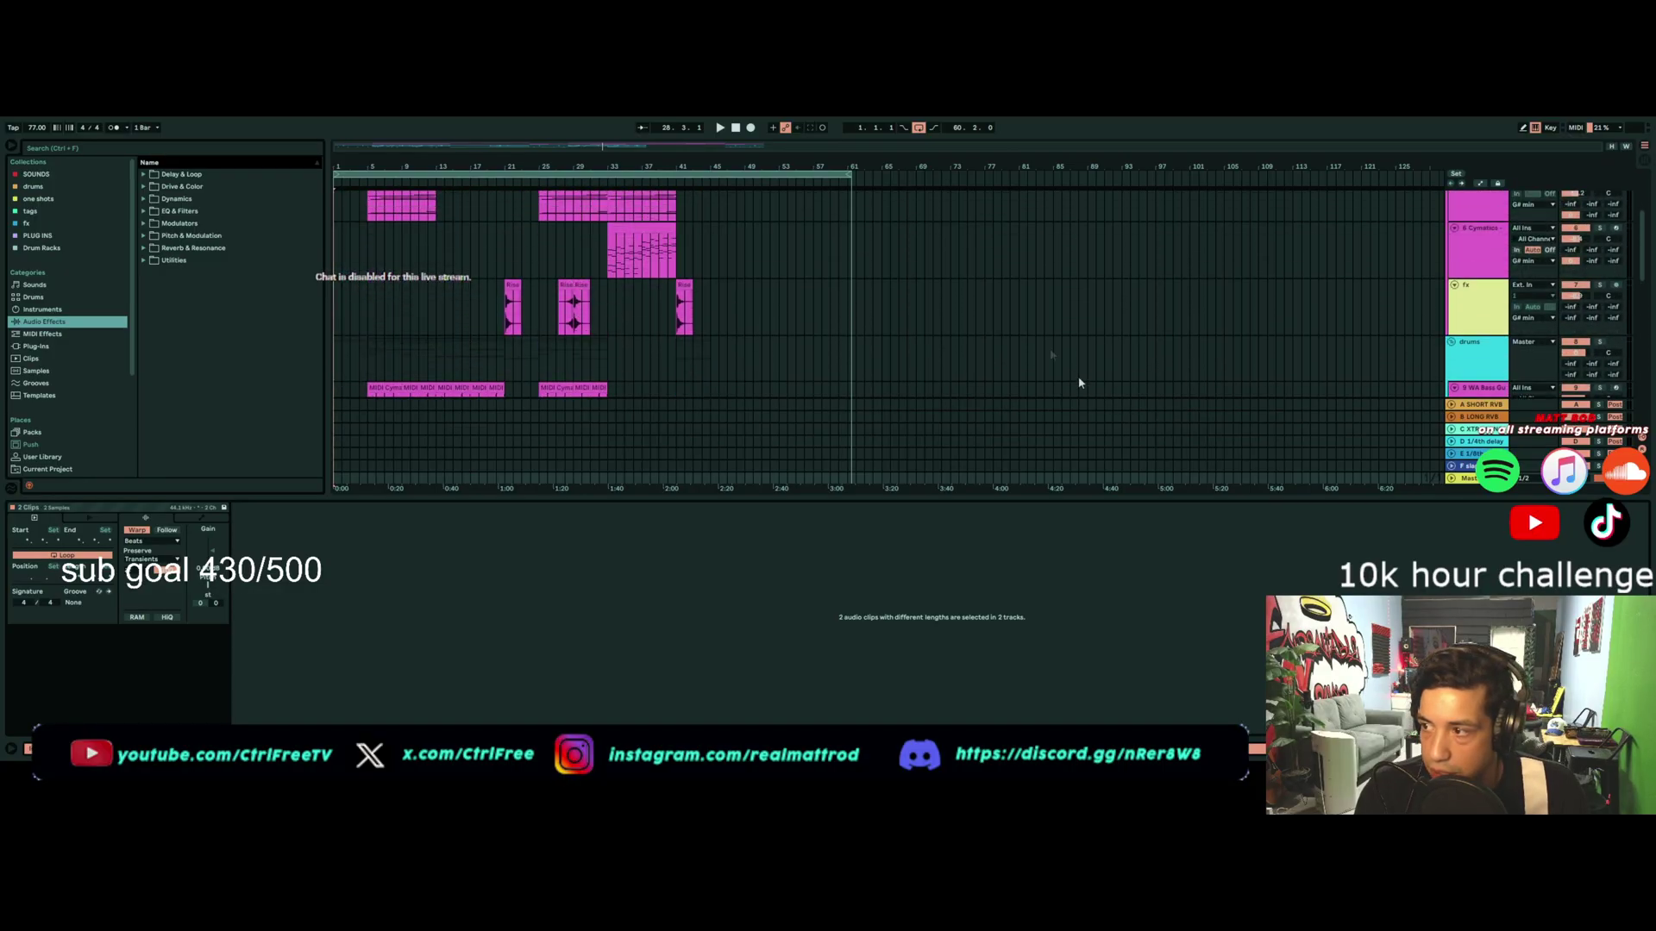
{"action": "scroll", "coordinate": [1190, 285], "scroll_direction": "up", "scroll_amount": 4}
{"action": "left_click", "coordinate": [1250, 226]}
{"action": "key", "text": "alt+u"}
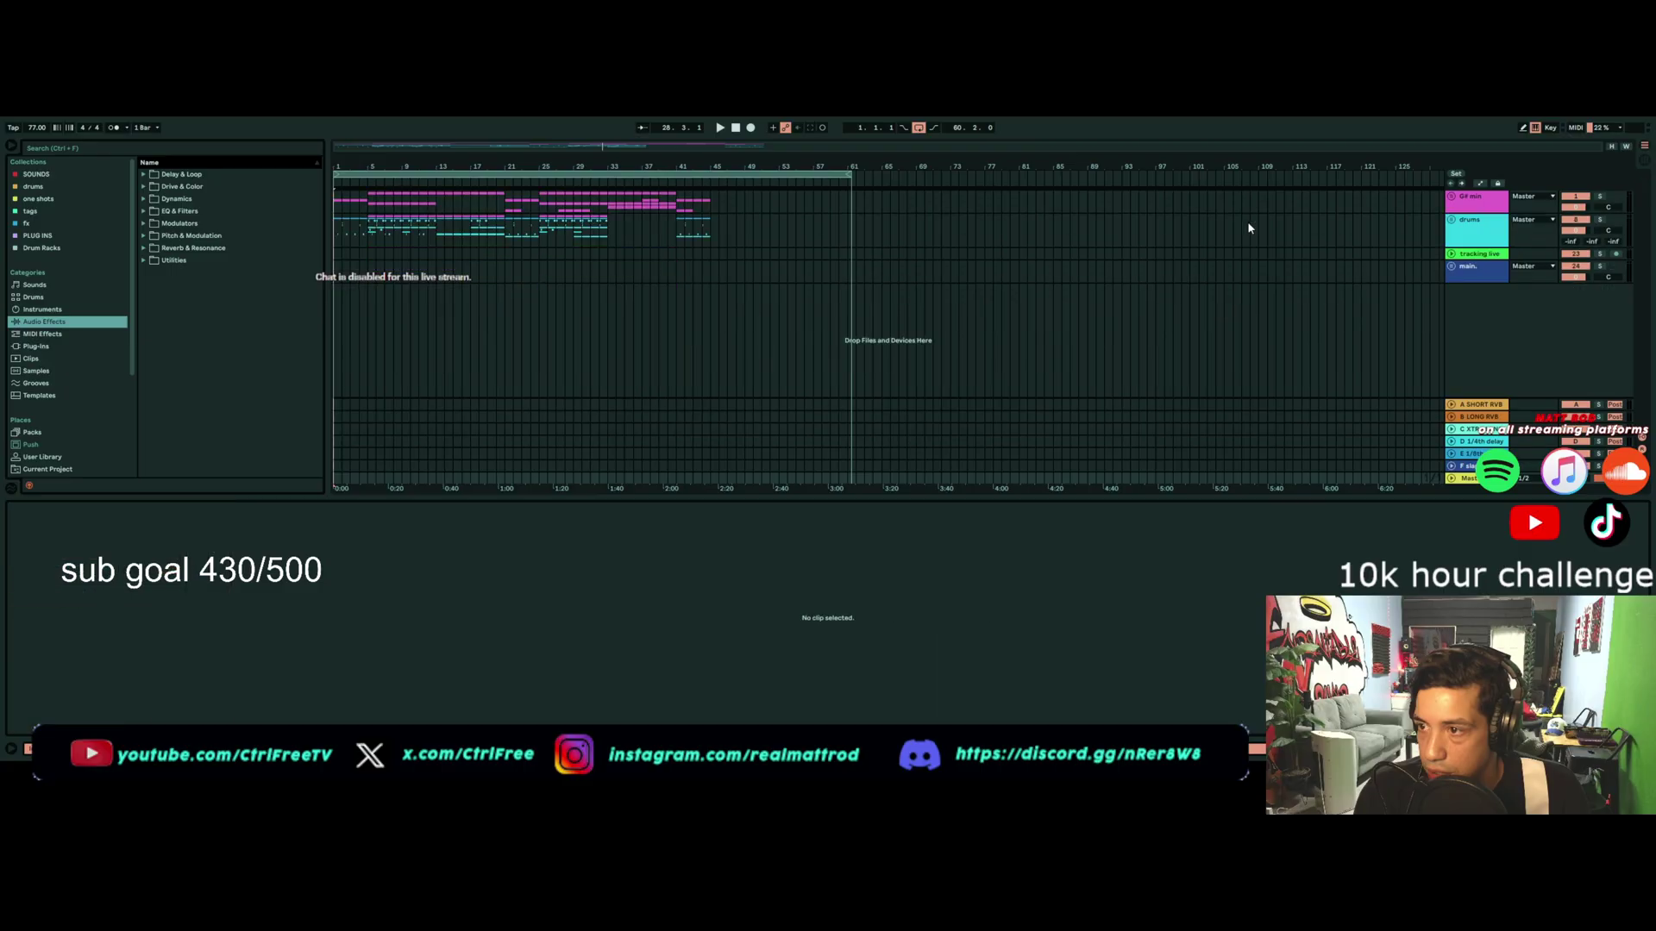
{"action": "left_click", "coordinate": [1451, 254]}
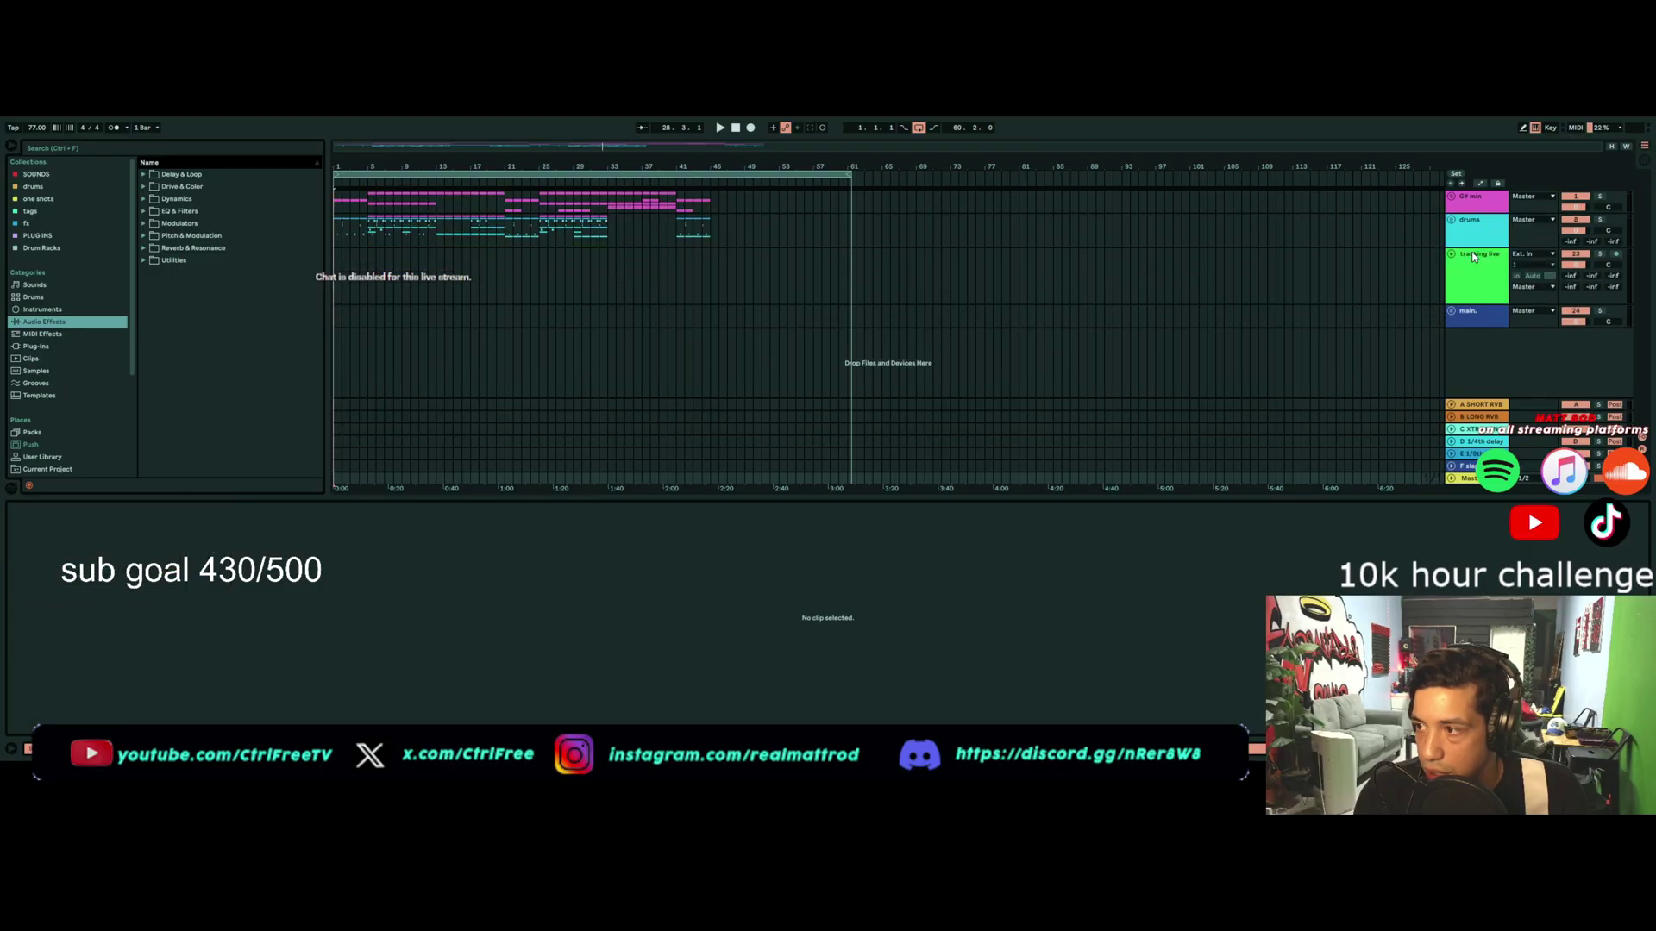
{"action": "left_click", "coordinate": [1464, 312]}
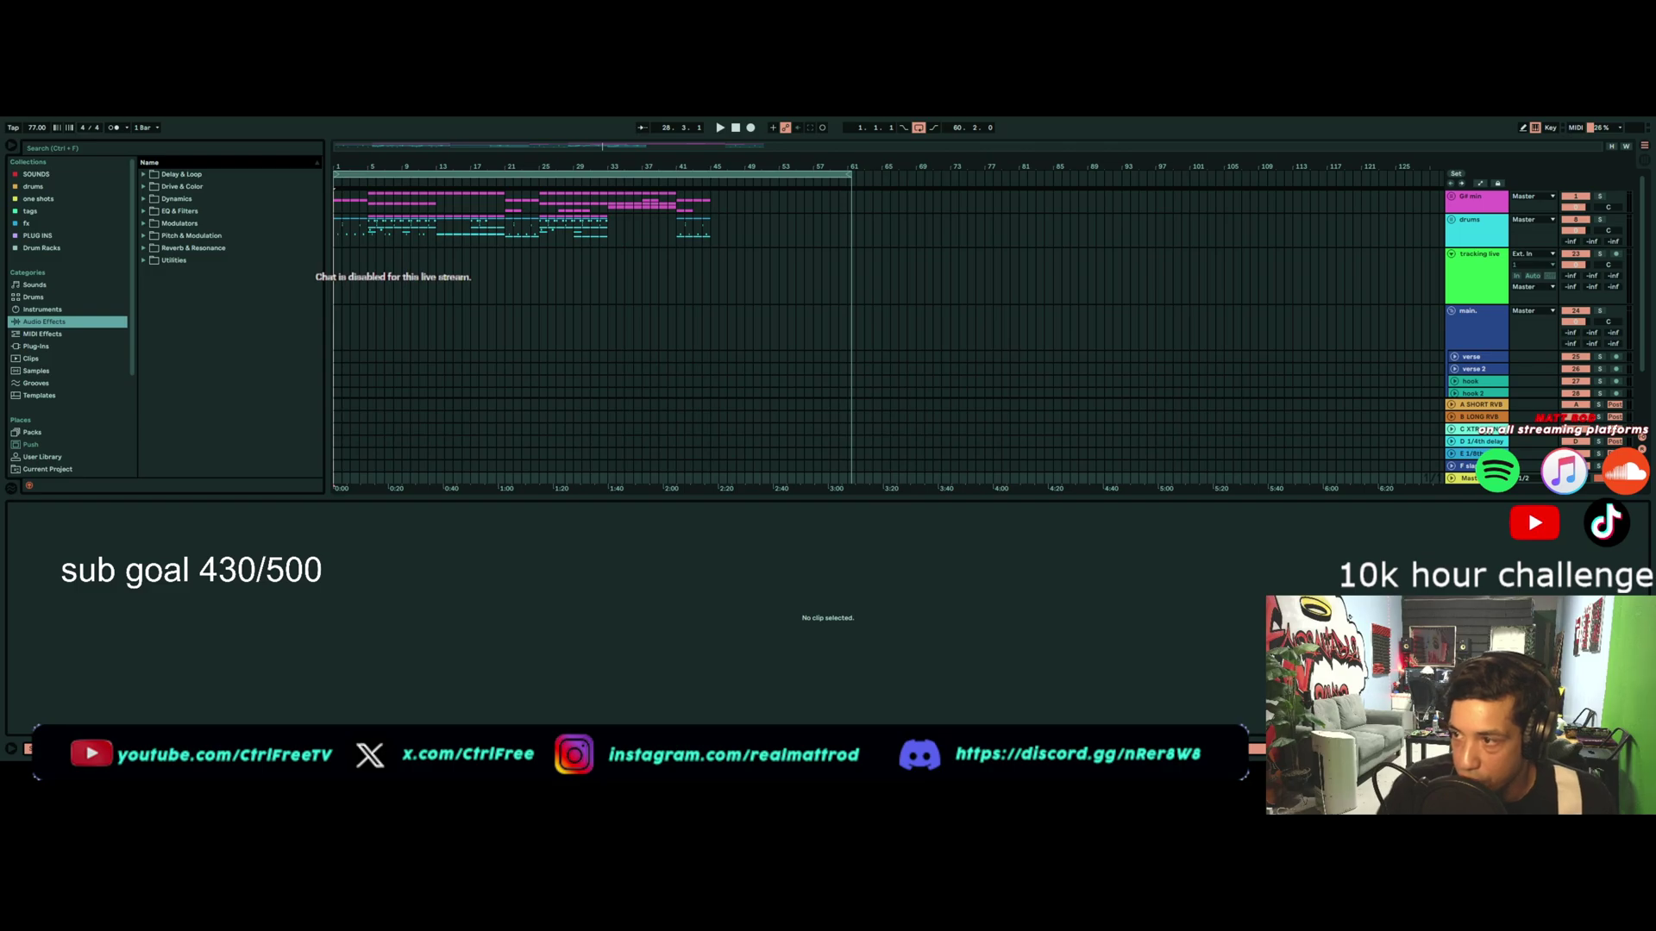
Step: Move the Warm Up Lows device ahead of Vocal Presence in the tracking live track's effect chain
{"action": "left_click", "coordinate": [1477, 283]}
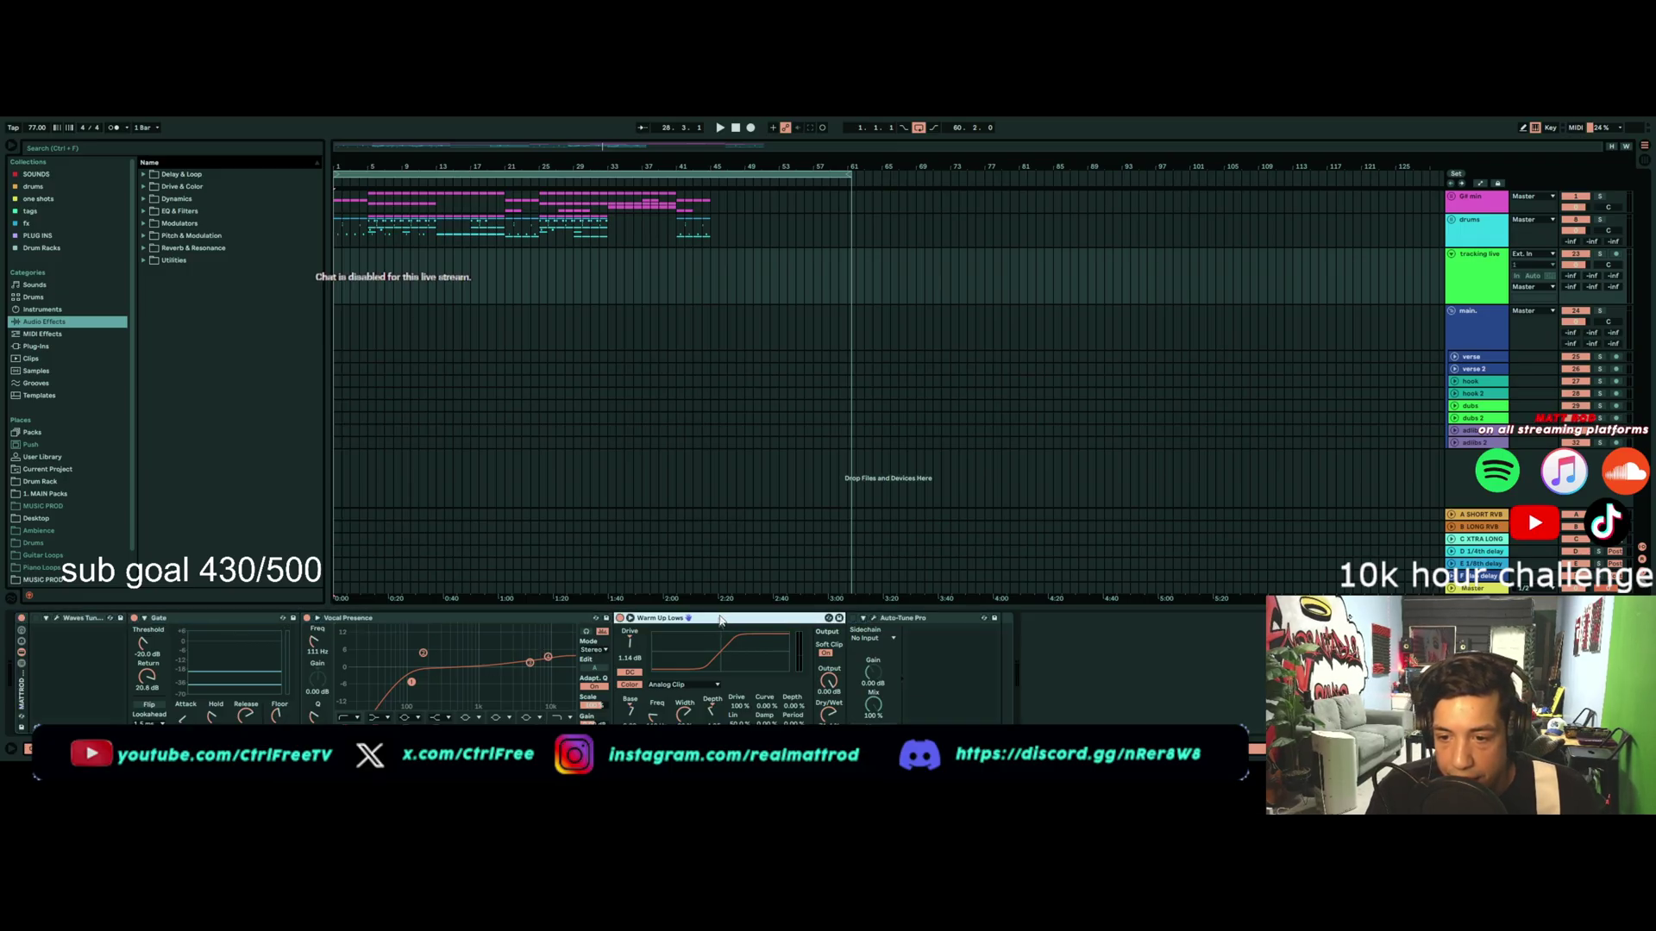
{"action": "left_click_drag", "start_coordinate": [542, 627], "coordinate": [464, 676]}
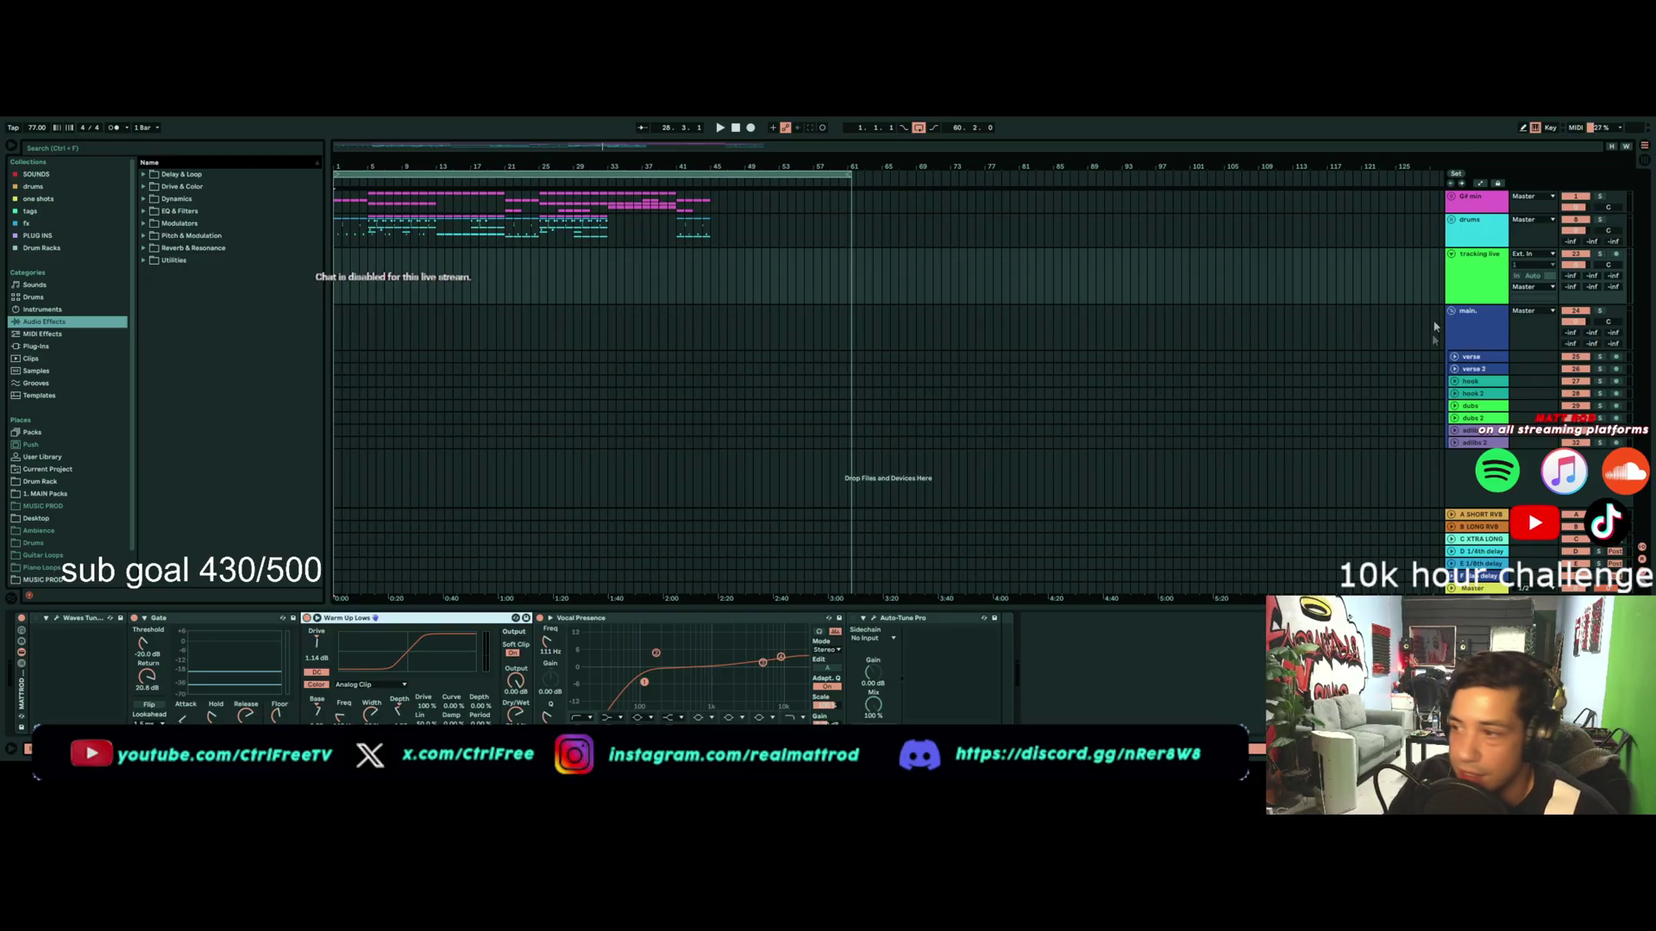
Step: Examine the Waves Tune, Gate and Auto-Tune Pro devices in the tracking live track's effect chain
{"action": "left_click", "coordinate": [1458, 268]}
{"action": "left_click", "coordinate": [1458, 268], "text": "ctrl"}
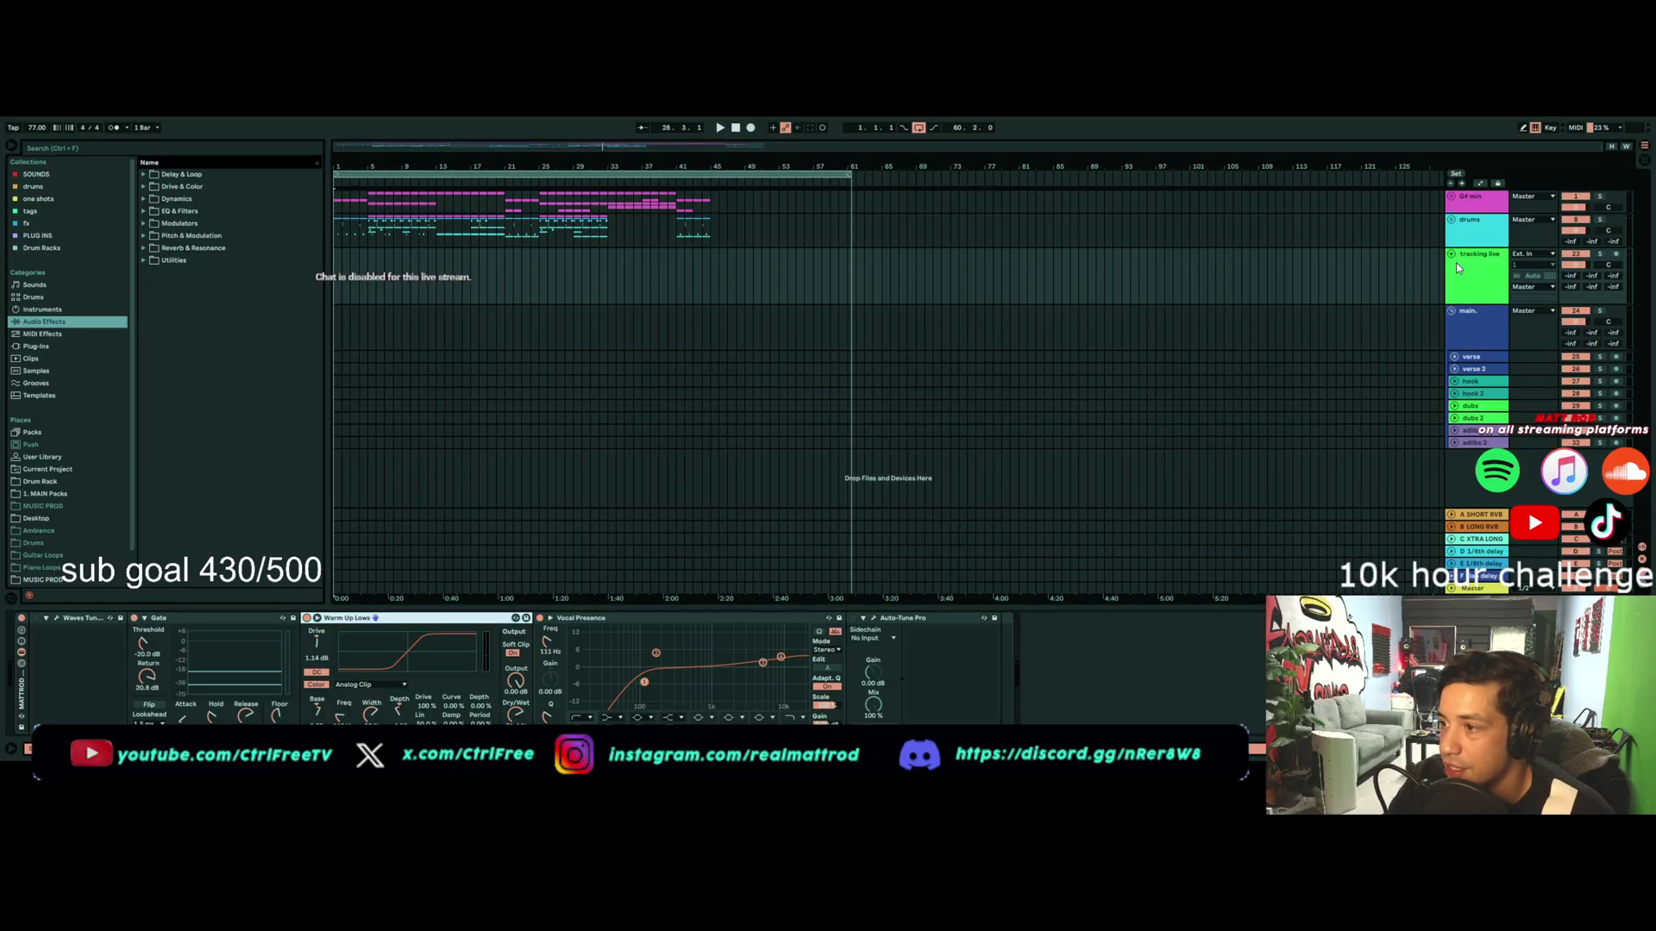
{"action": "left_click", "coordinate": [191, 620]}
{"action": "left_click", "coordinate": [79, 625]}
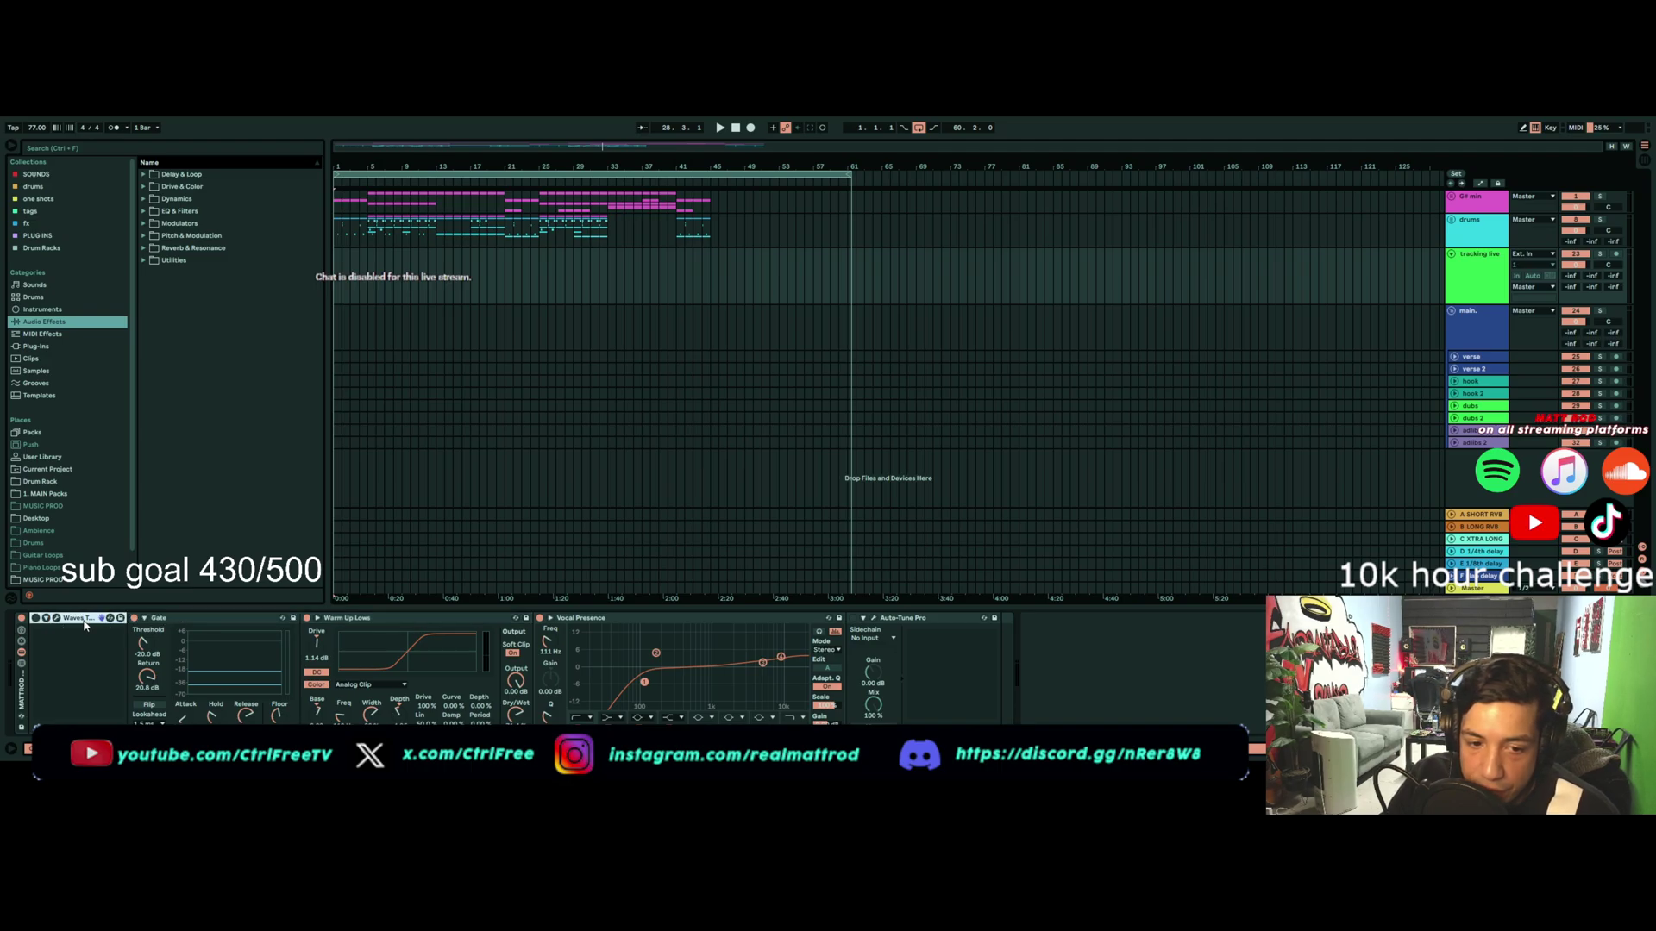
{"action": "left_click", "coordinate": [187, 622]}
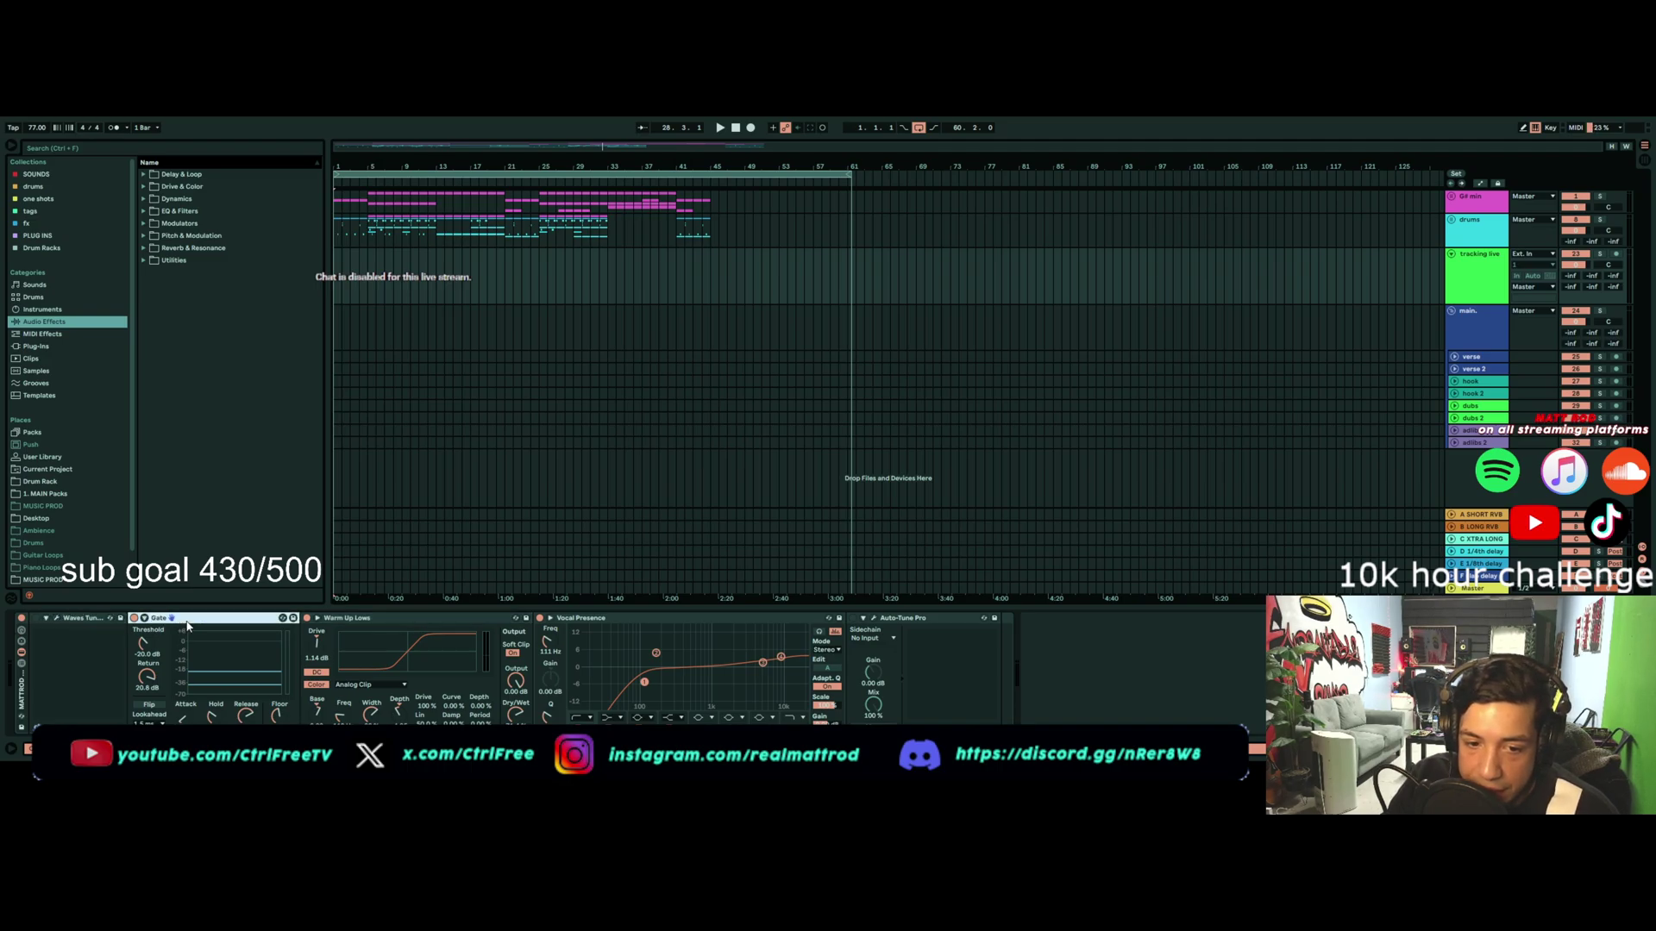
{"action": "left_click", "coordinate": [75, 622]}
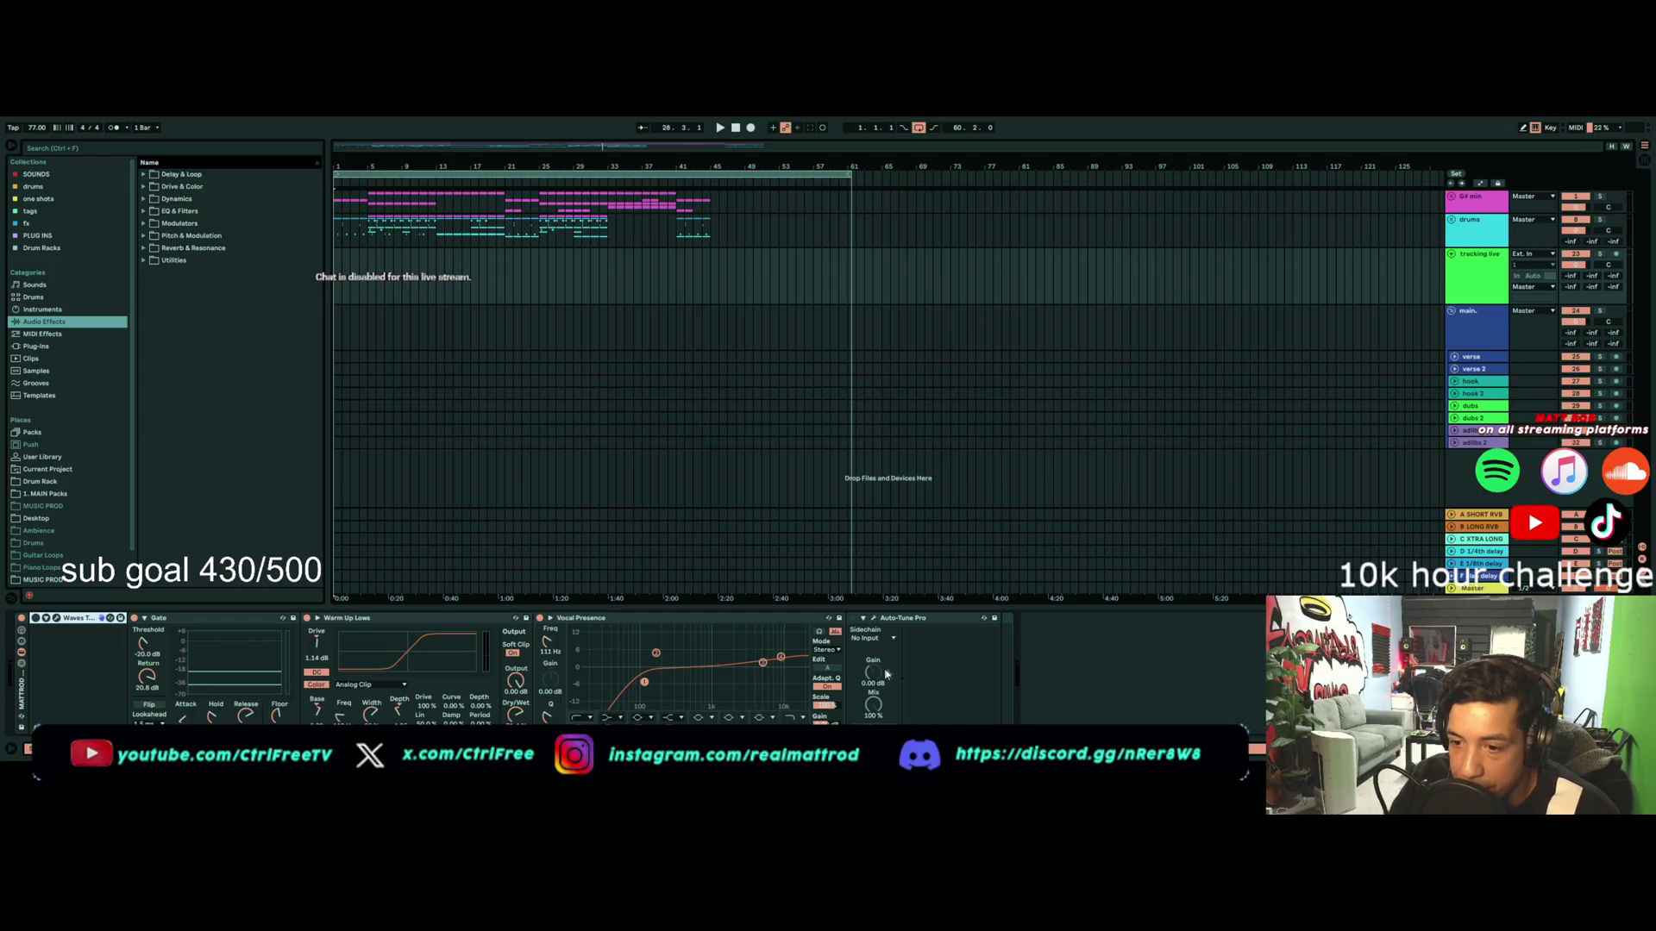
{"action": "left_click", "coordinate": [903, 620]}
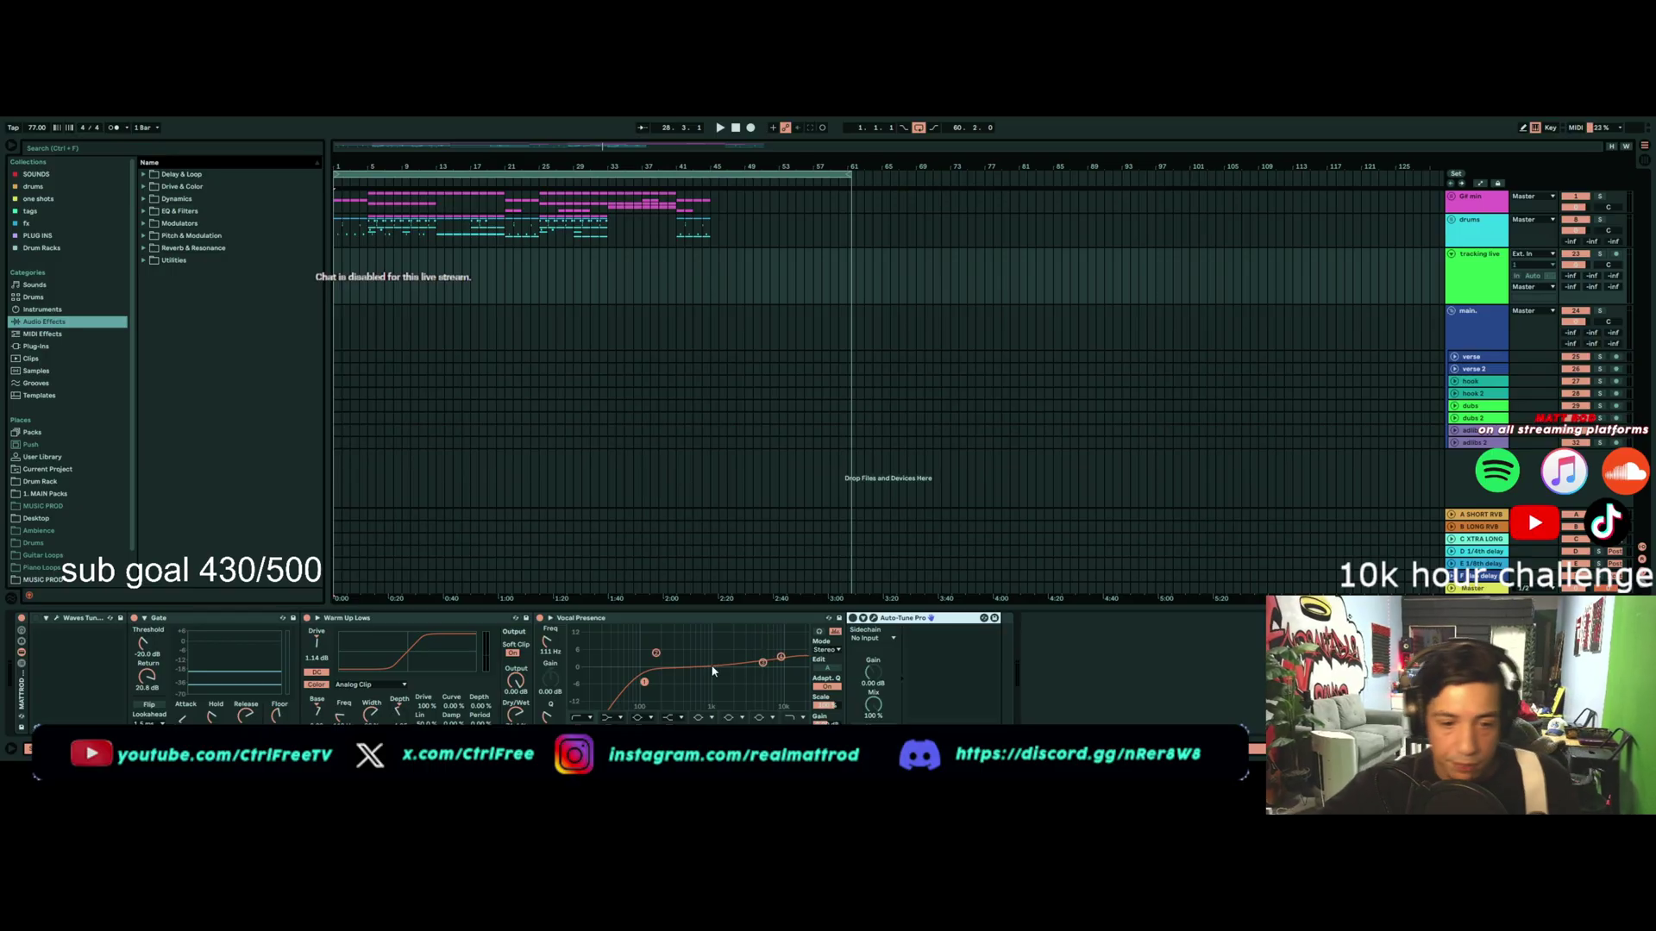
{"action": "left_click", "coordinate": [89, 620]}
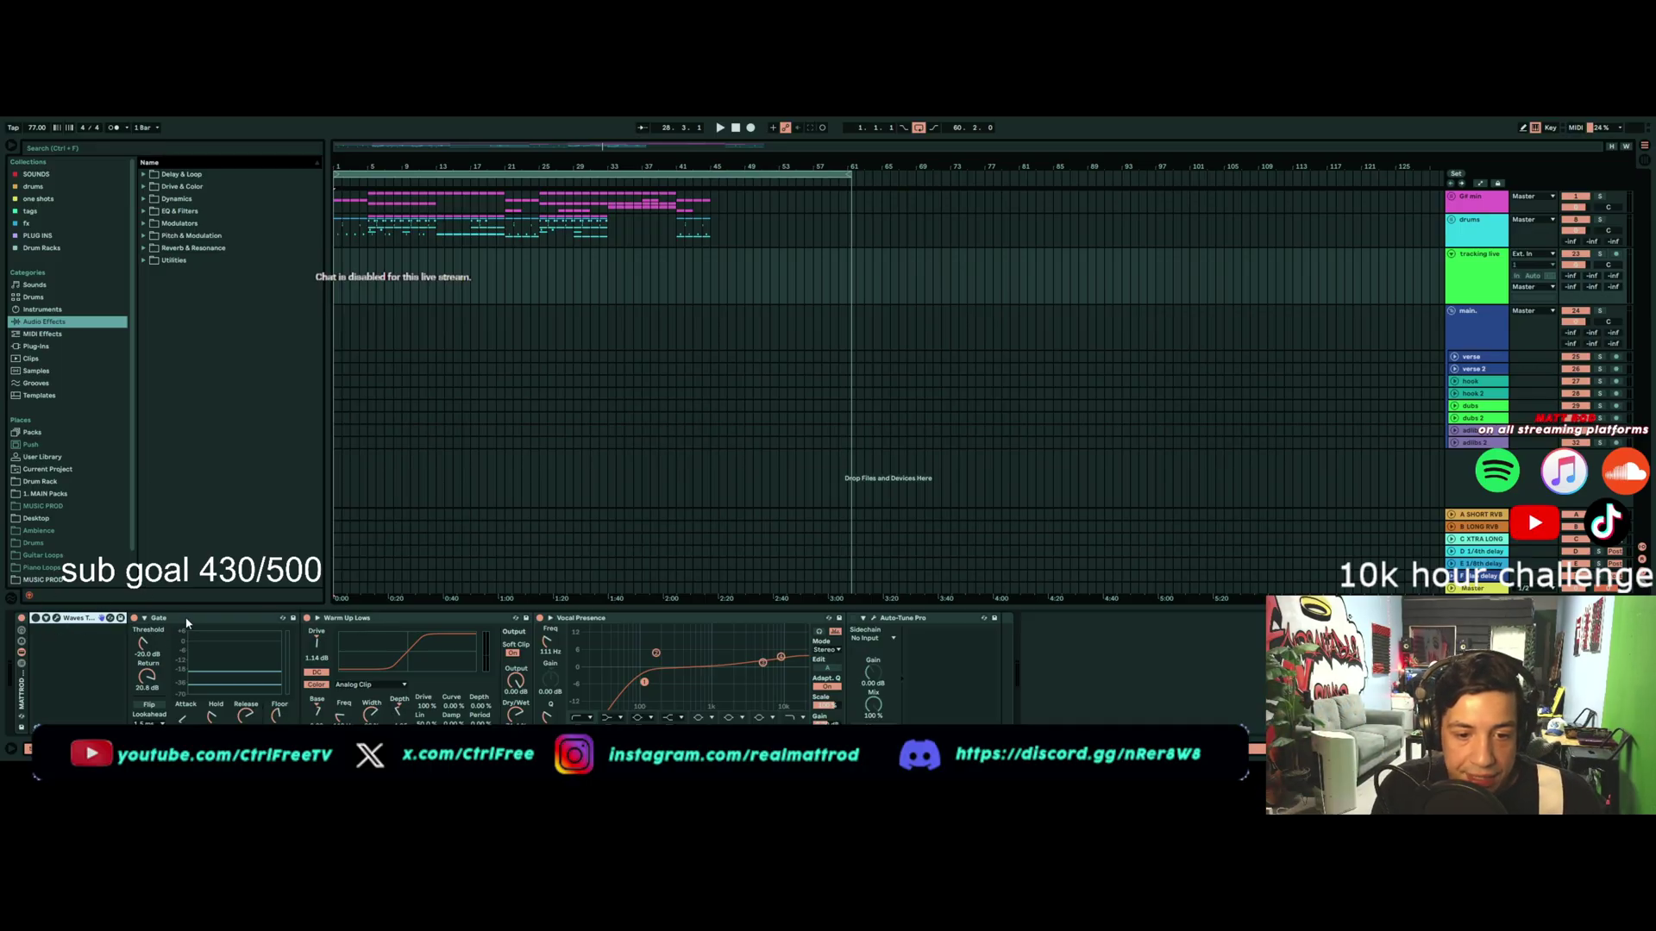
{"action": "left_click", "coordinate": [156, 619]}
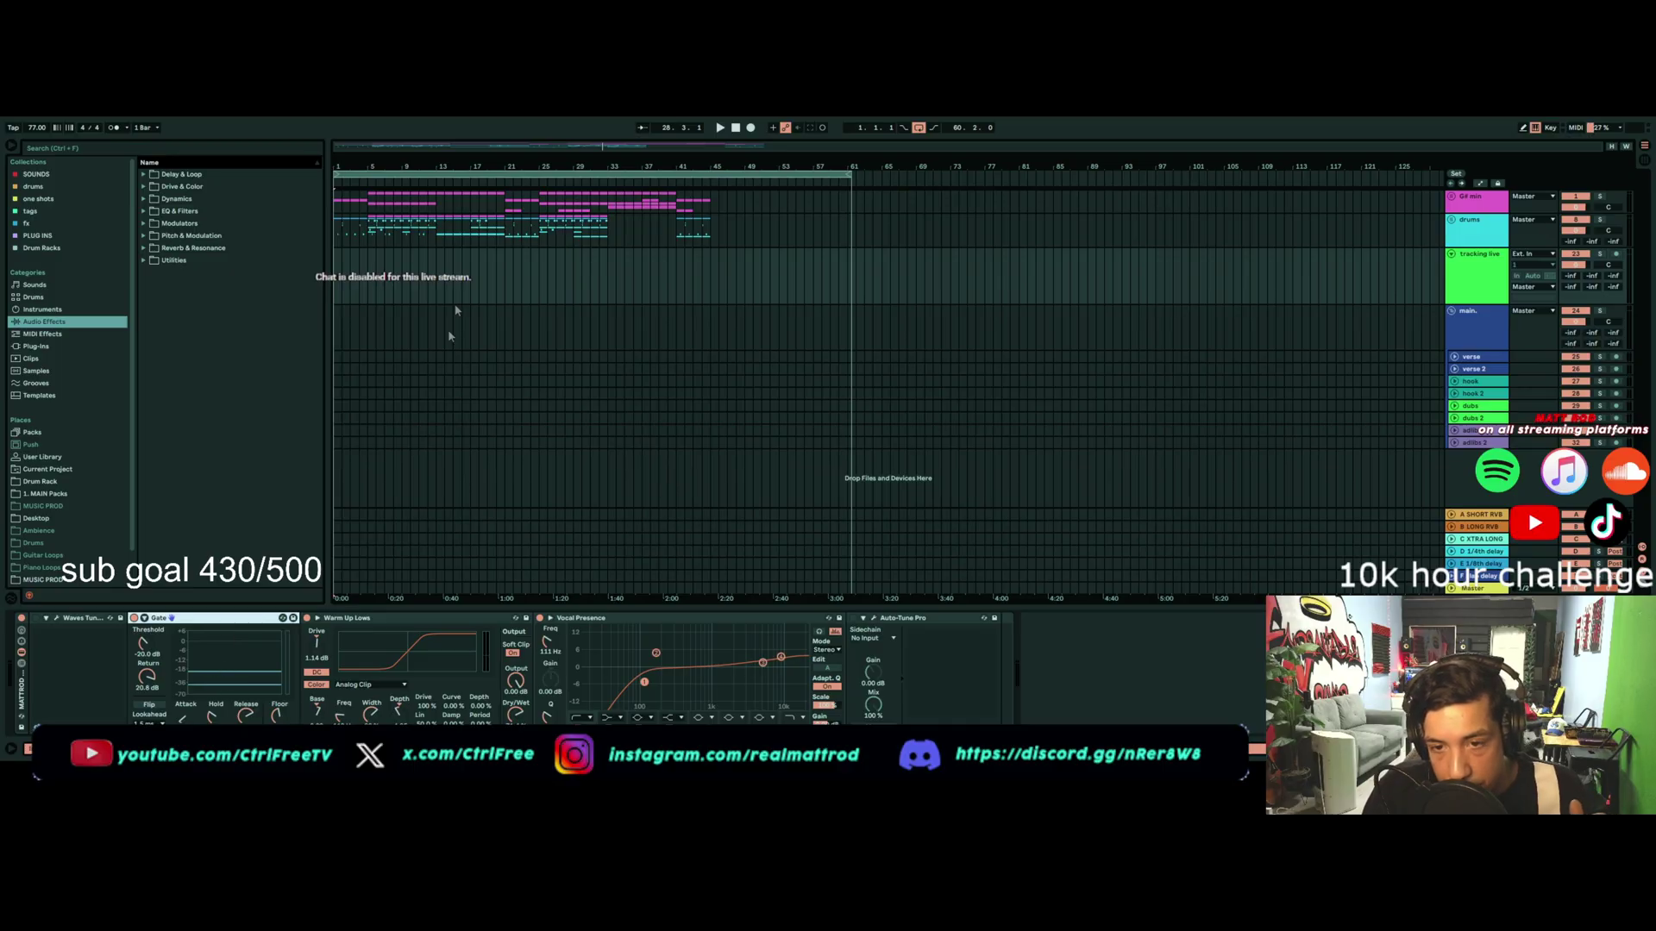
{"action": "left_click", "coordinate": [1277, 278]}
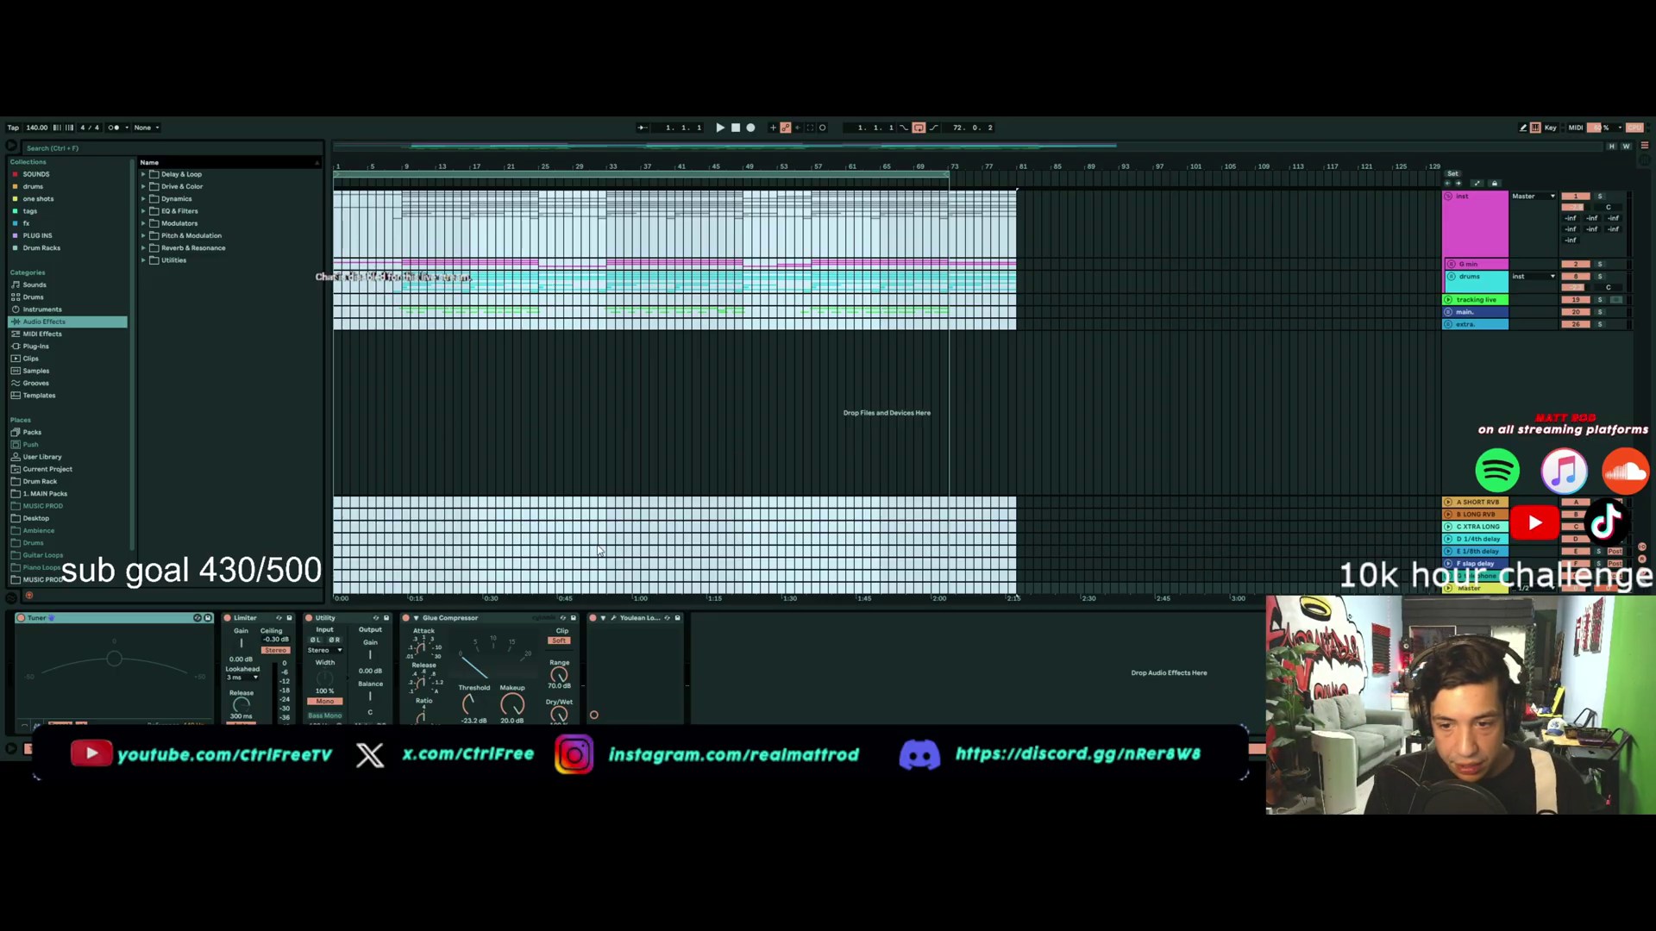
Step: Unfold the tracking live track and reorder its effects to Waves Tune, Gate, Warm Up Lows, Vocal Presence, Sustained Lead Vocal
{"action": "left_click", "coordinate": [1429, 299]}
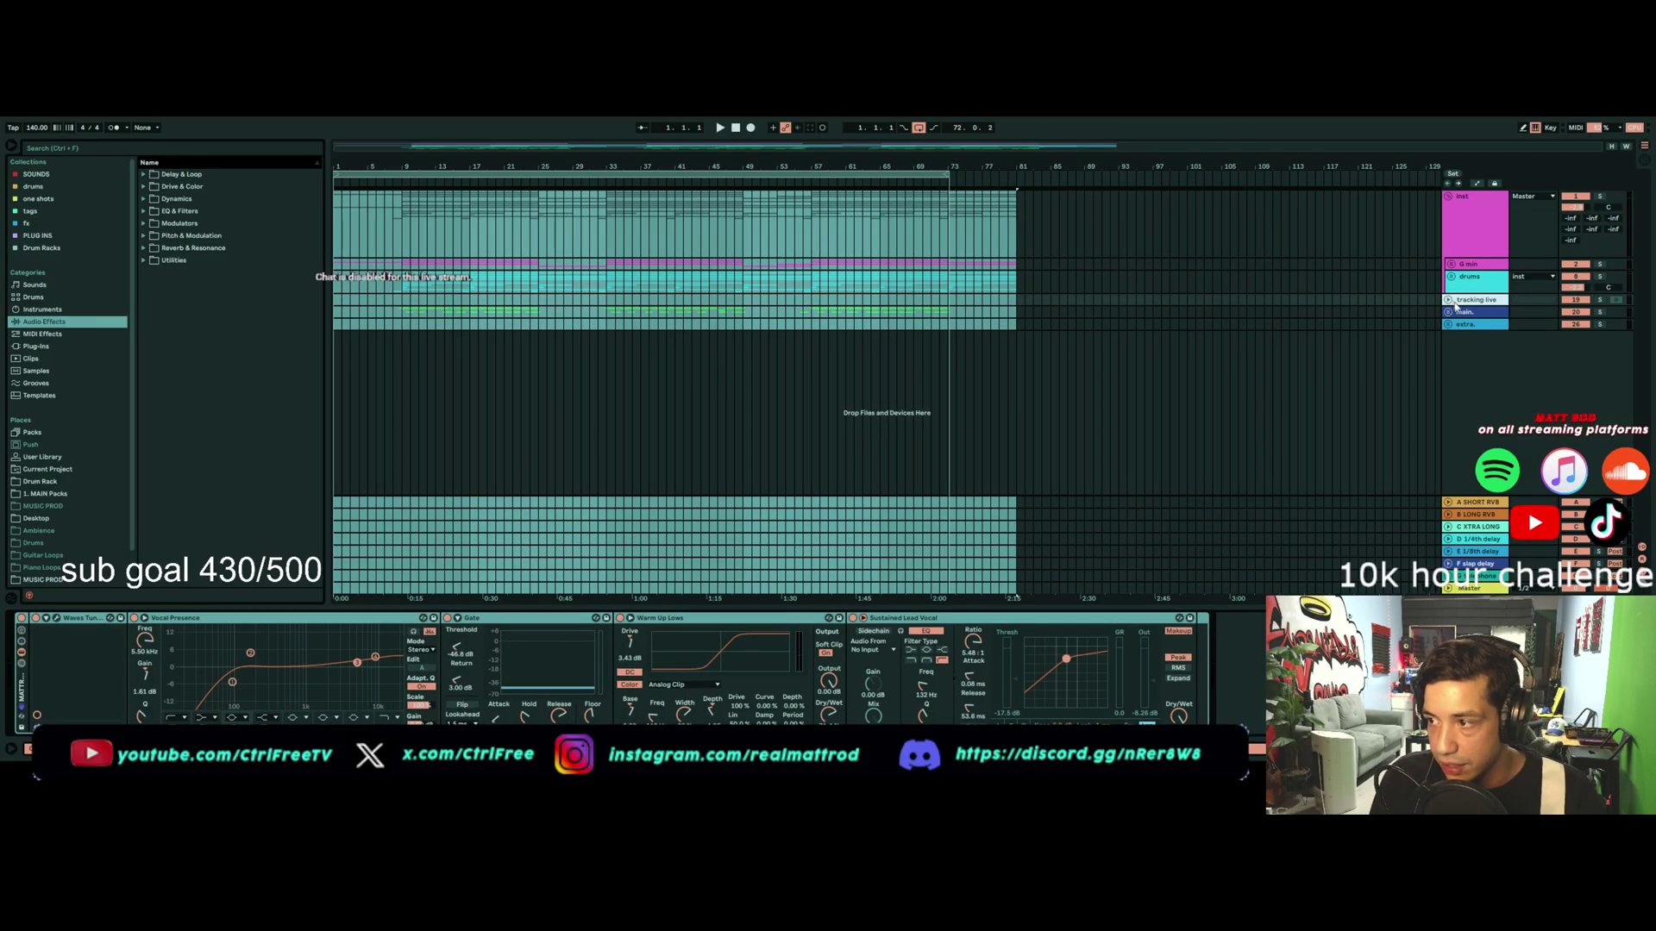
{"action": "left_click", "coordinate": [1448, 301]}
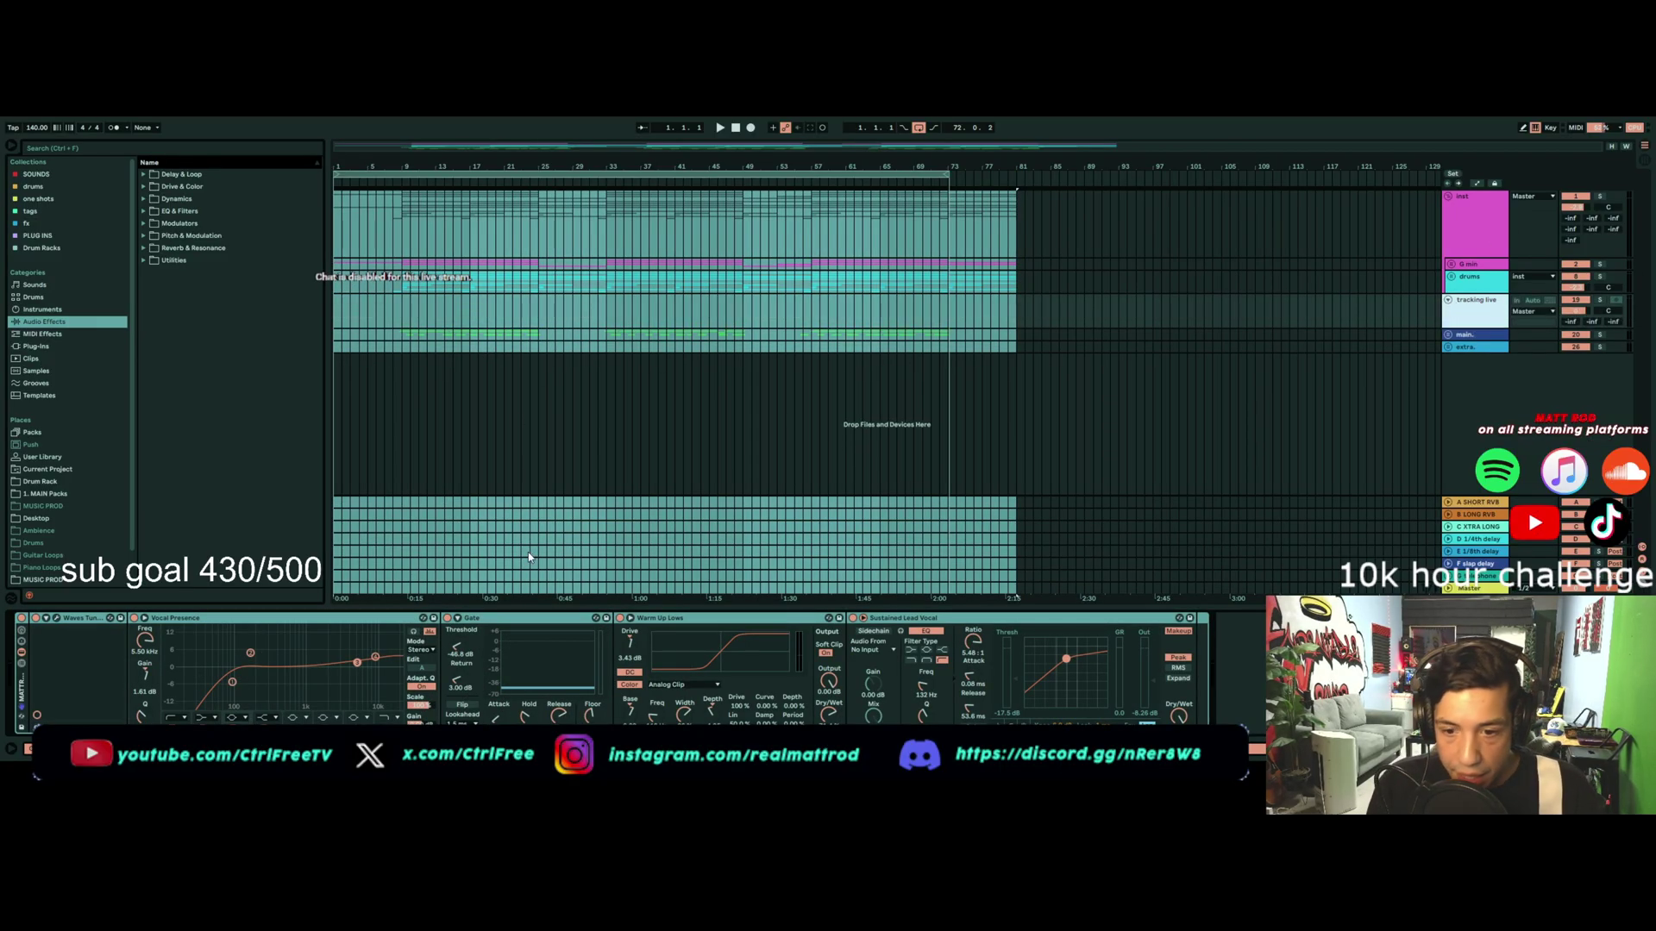
{"action": "left_click", "coordinate": [509, 630]}
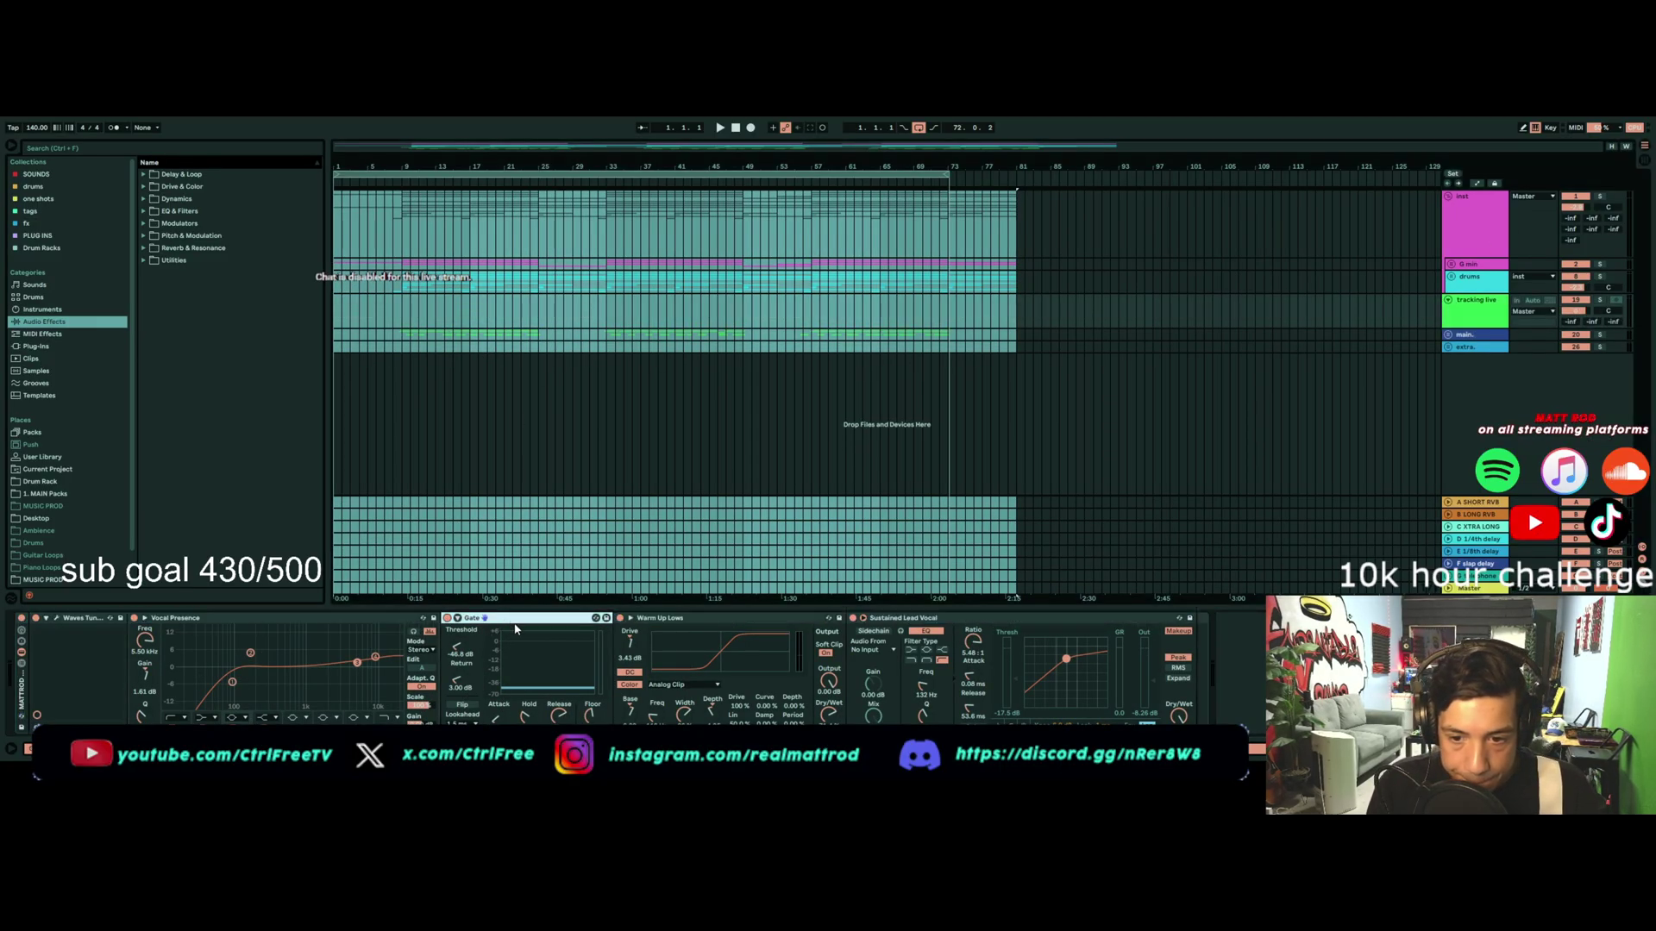
{"action": "left_click_drag", "start_coordinate": [175, 618], "coordinate": [297, 636]}
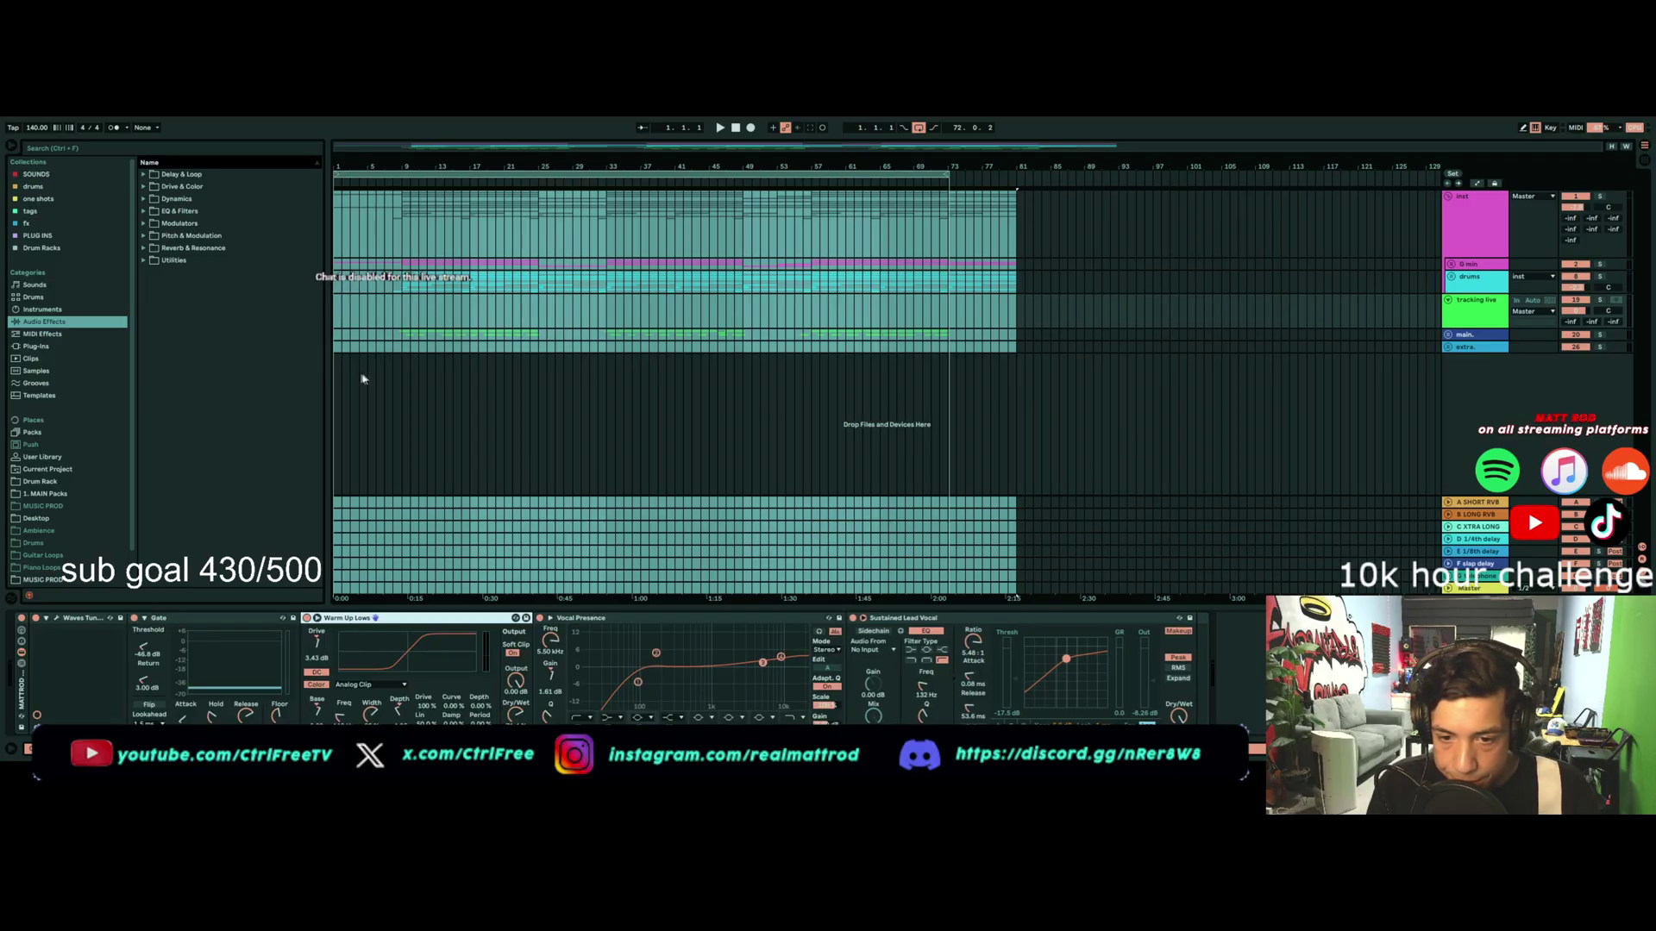
Step: Unfold the main group in the arrangement to show its verse, v2 and dubs tracks
{"action": "left_click", "coordinate": [497, 342]}
{"action": "key", "text": "u"}
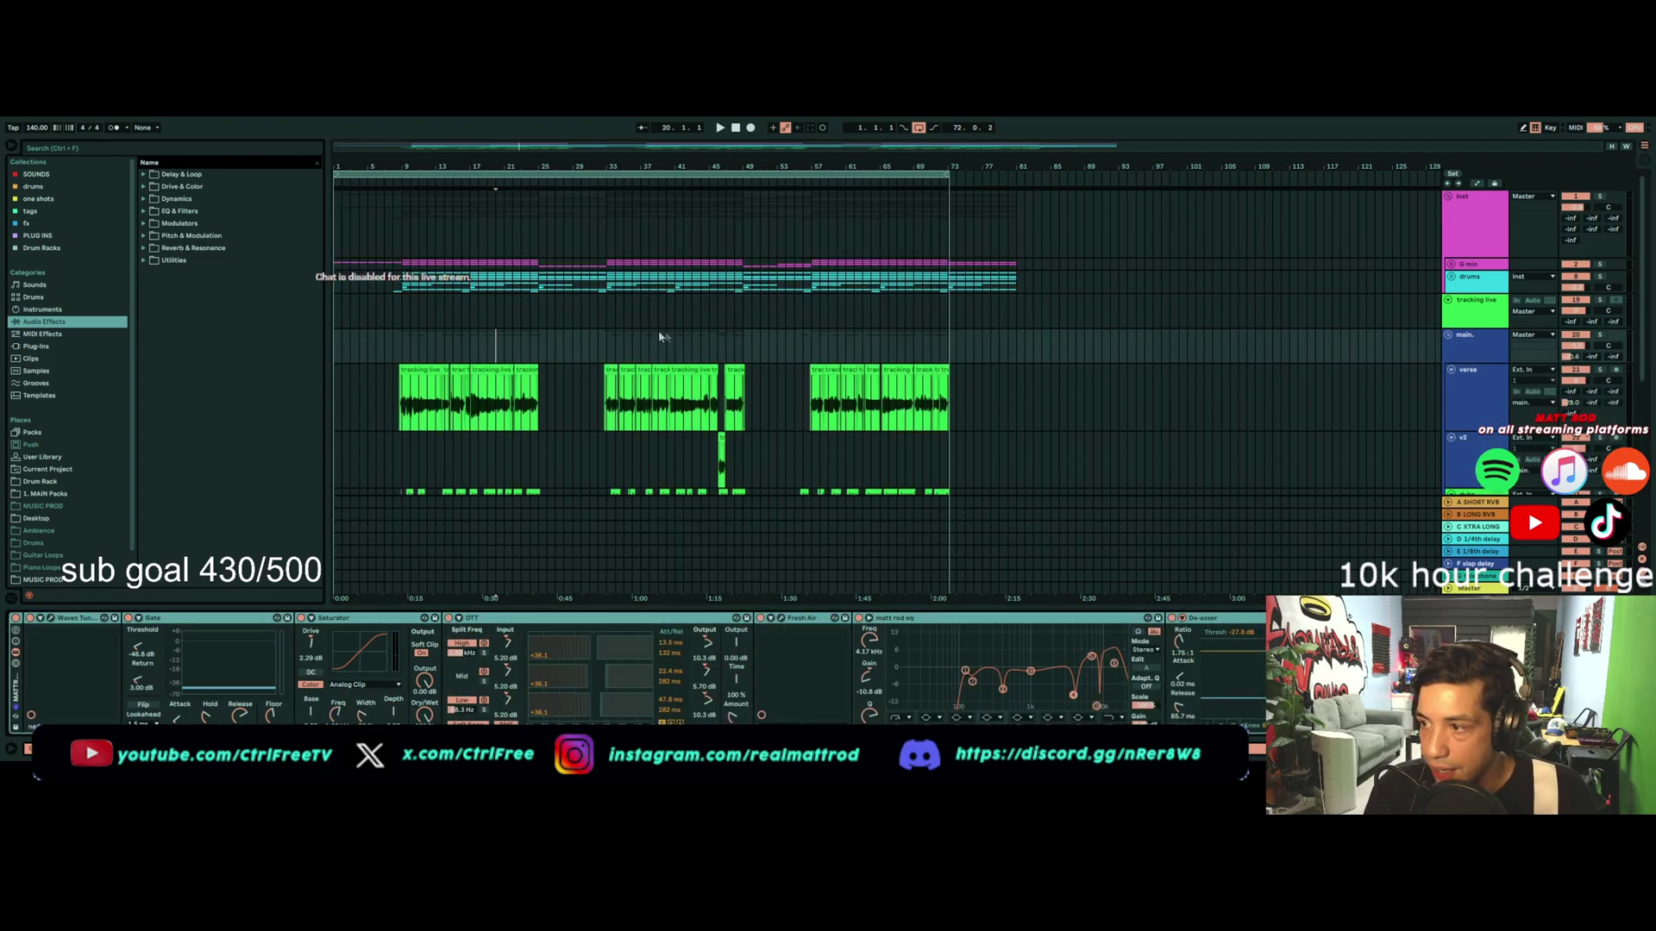
{"action": "scroll", "coordinate": [392, 449], "scroll_direction": "down", "scroll_amount": 2}
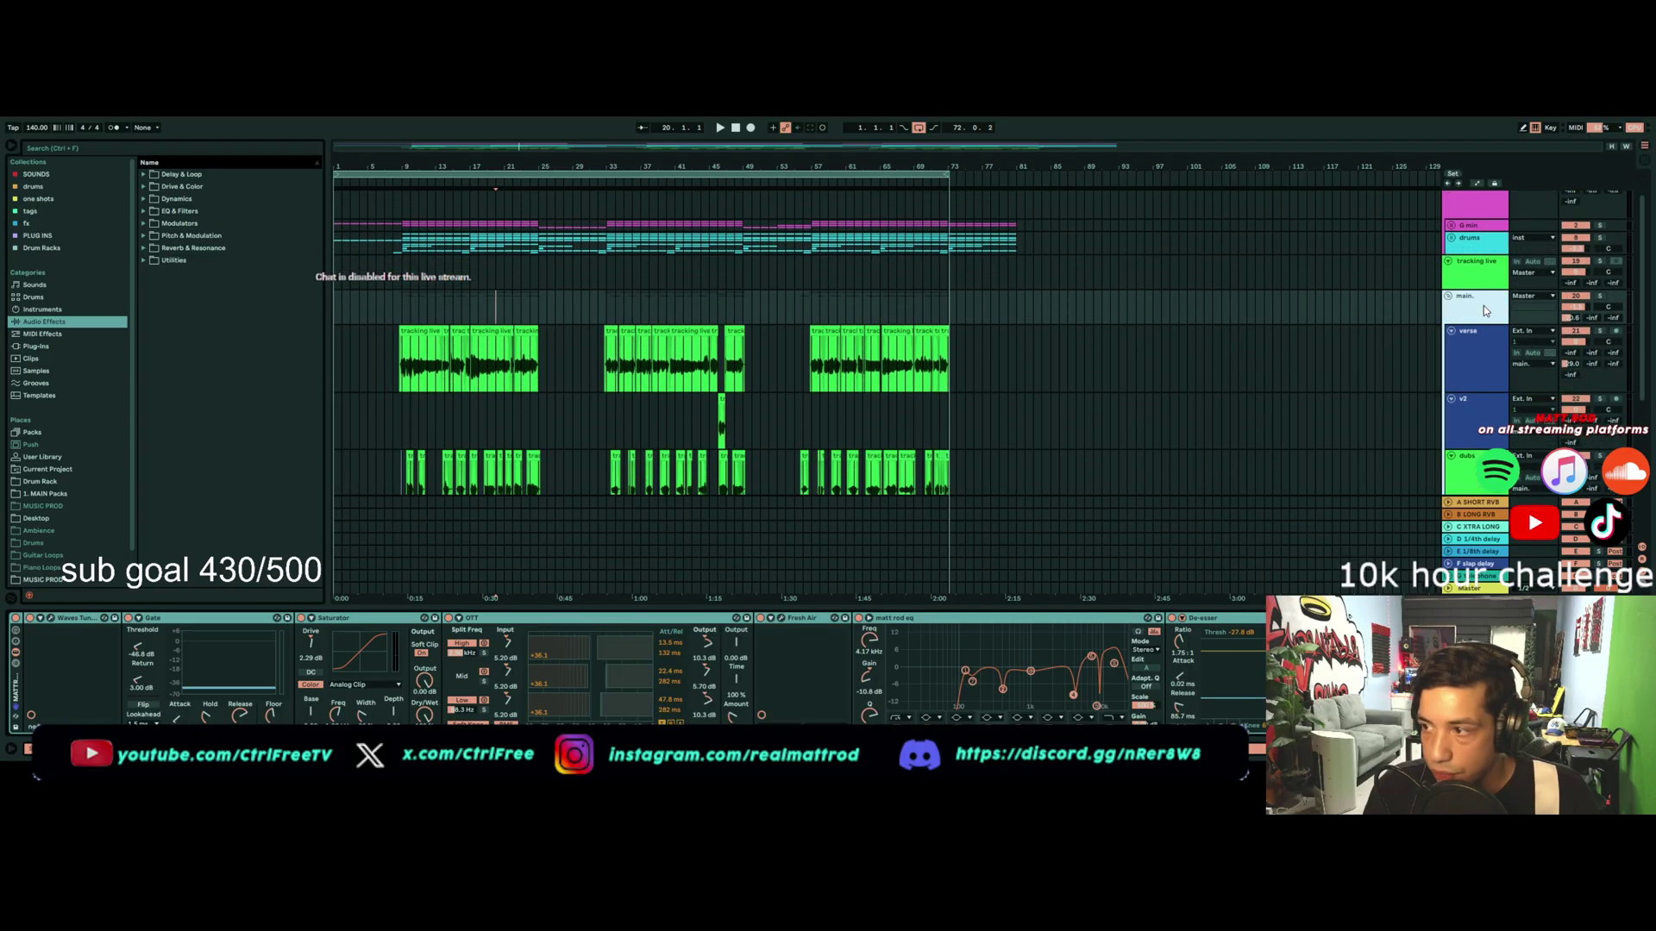
Step: Compare the tracking live and main effect chains, and play the first verse from about bar 9 to check main's Gate
{"action": "left_click", "coordinate": [1481, 269]}
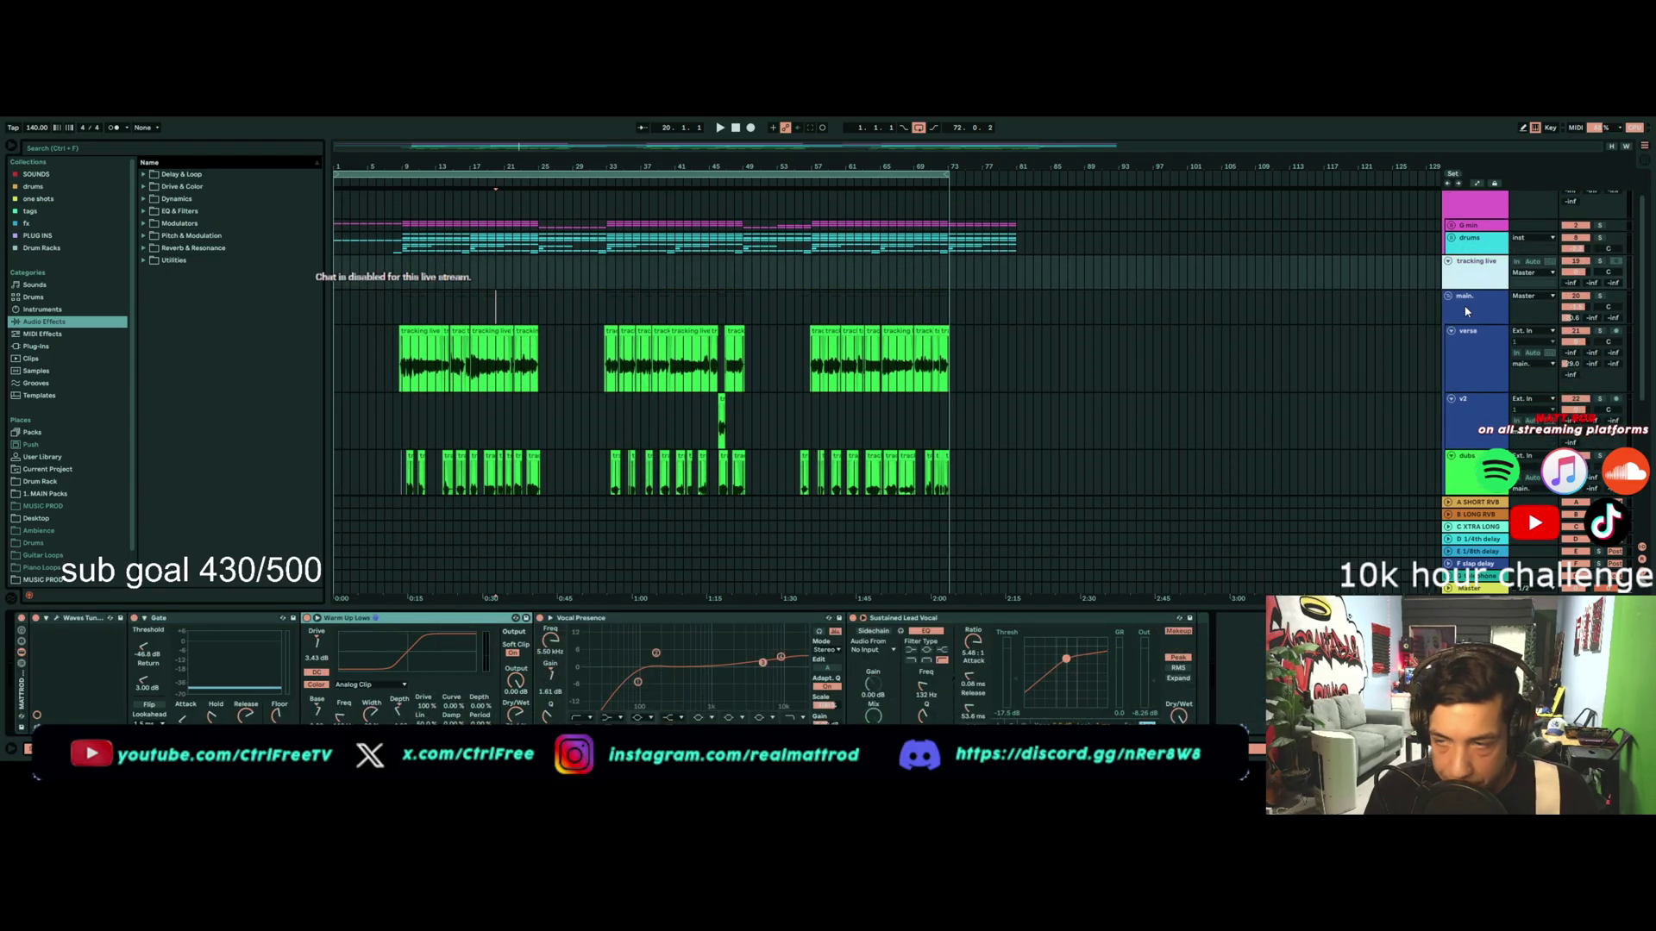
{"action": "key", "text": "Down"}
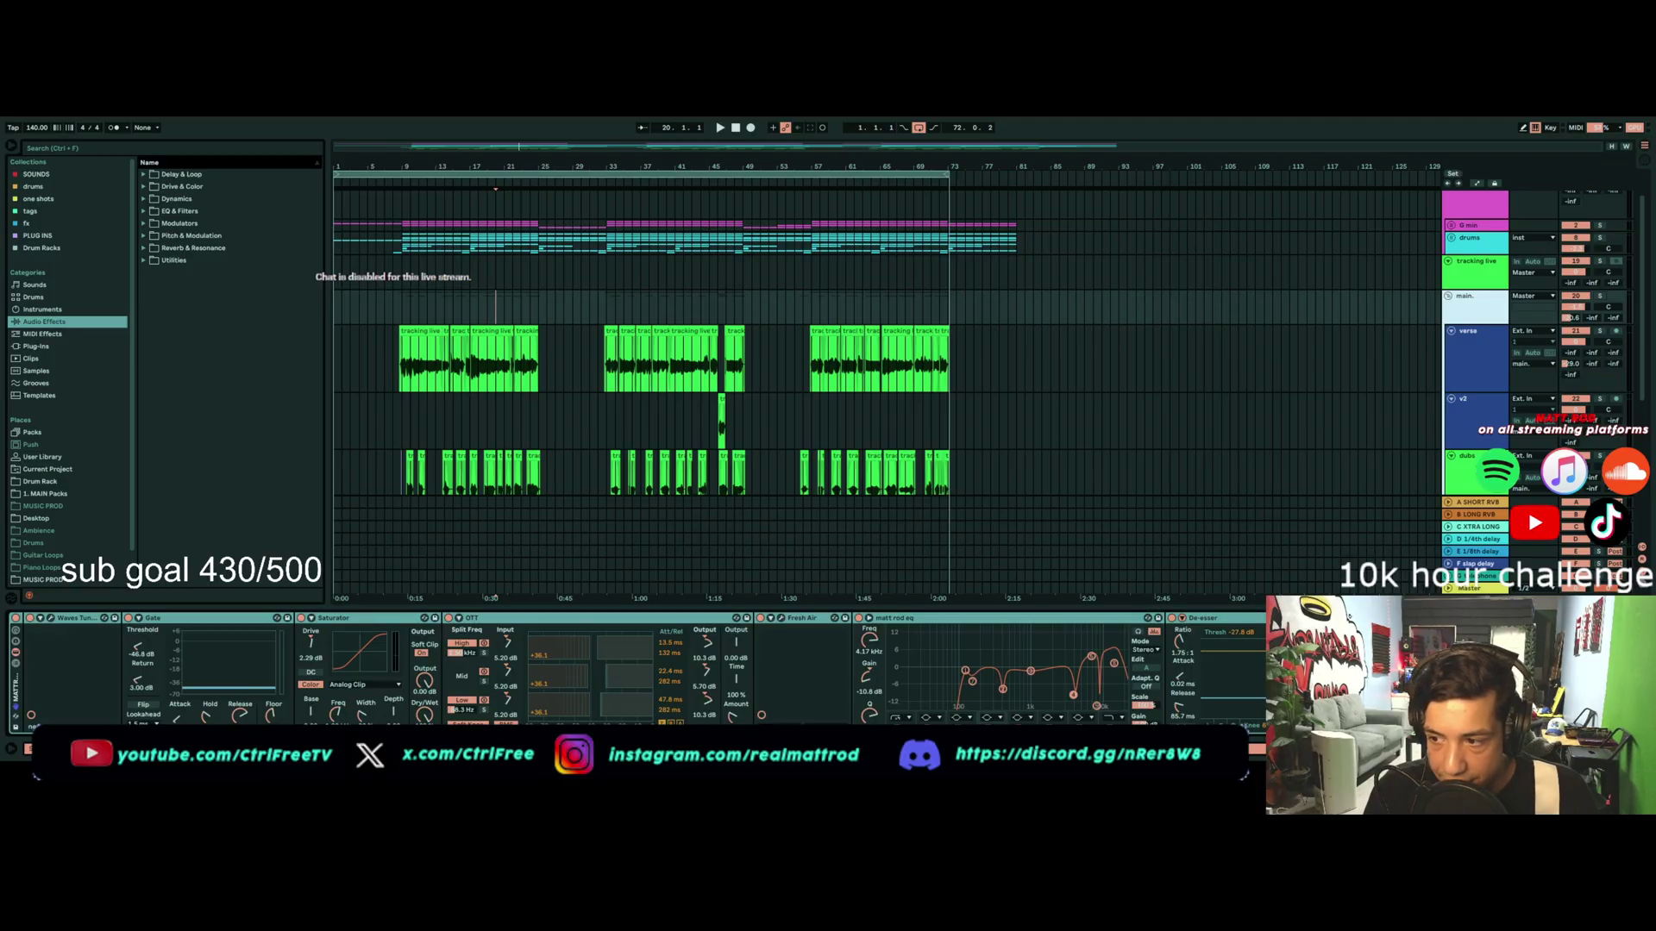
{"action": "left_click", "coordinate": [220, 630]}
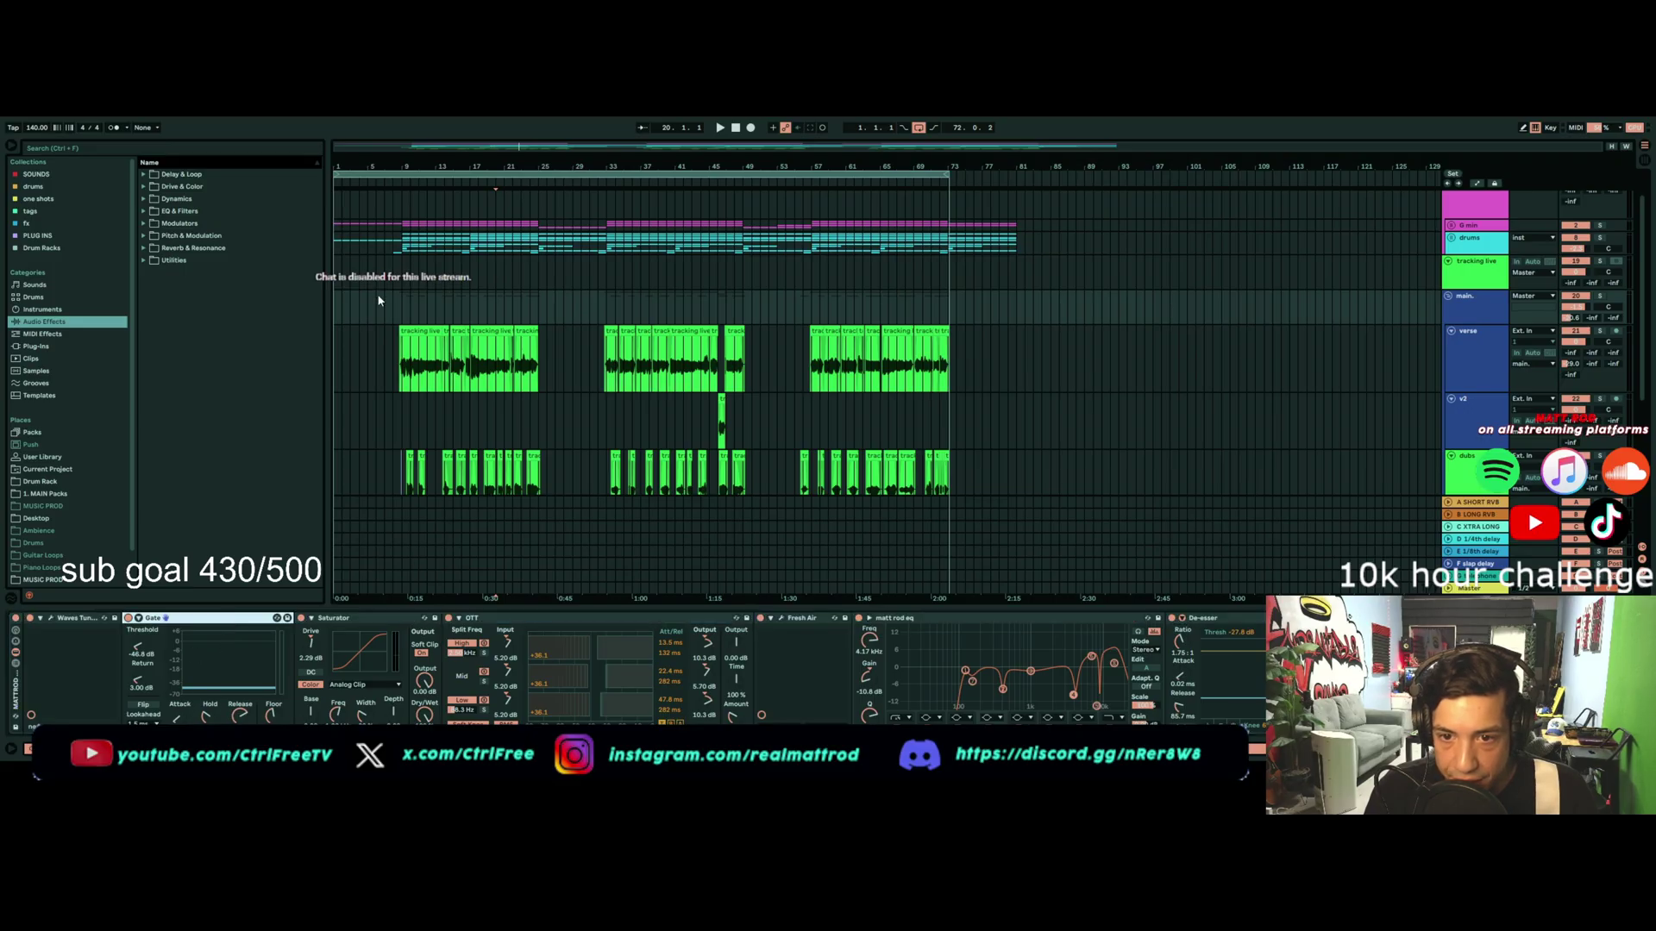
{"action": "left_click", "coordinate": [399, 326]}
{"action": "key", "text": "space"}
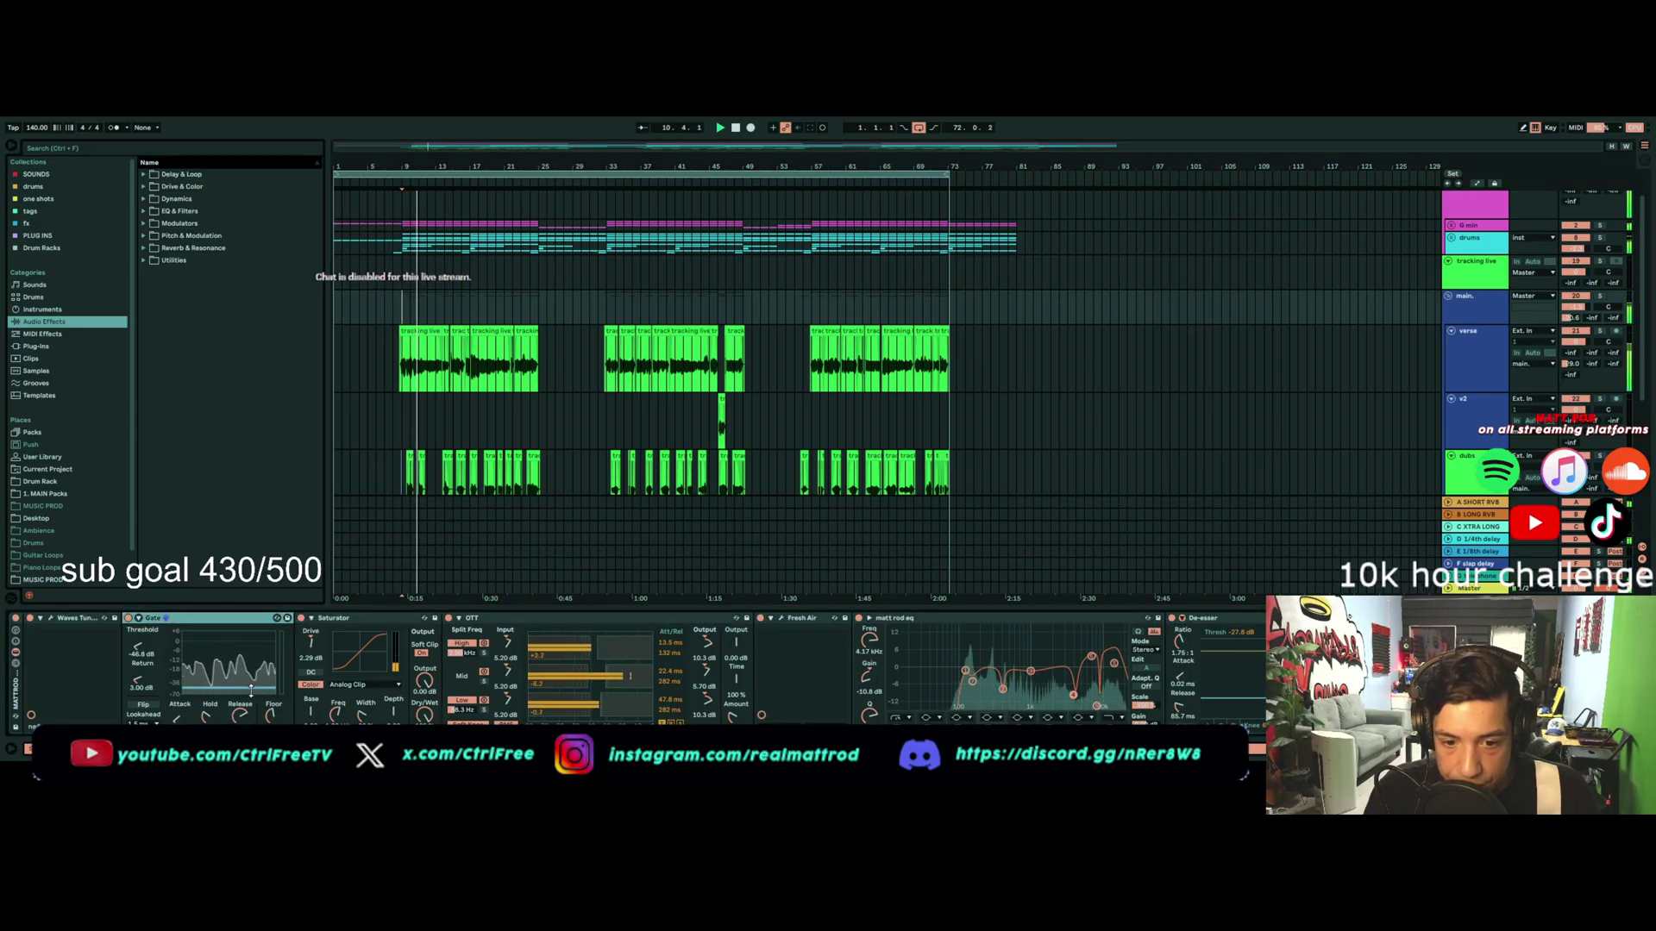
{"action": "key", "text": "space"}
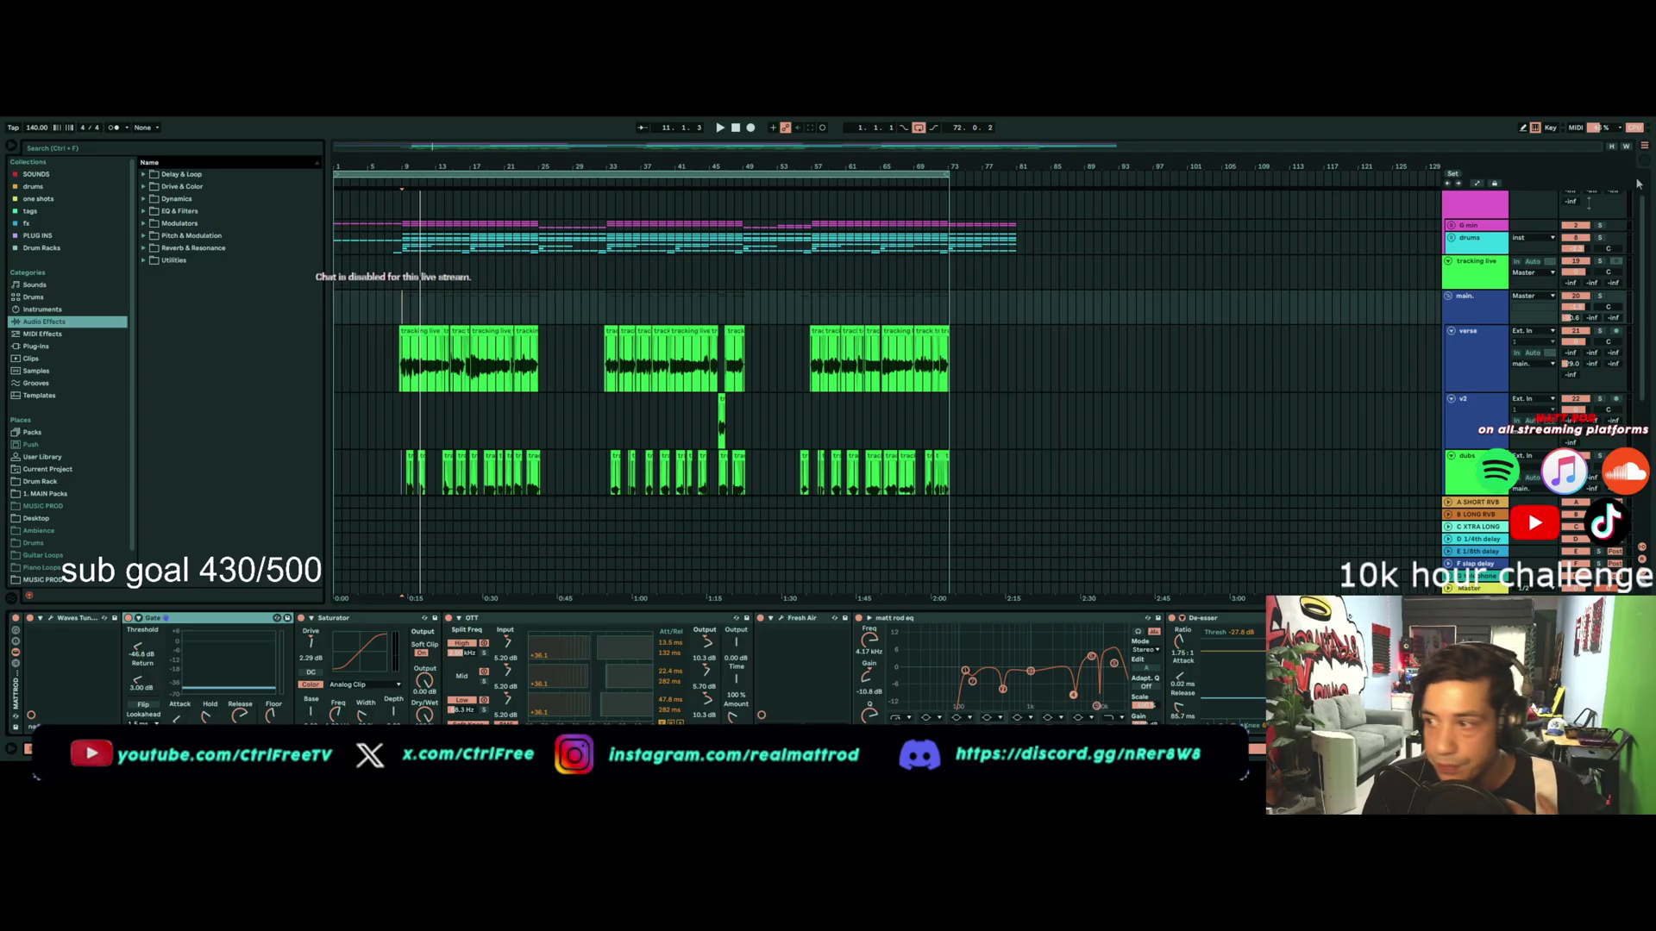
Step: Examine the Warm Up Lows and Vocal Presence devices on the tracking live track
{"action": "left_click", "coordinate": [1478, 271]}
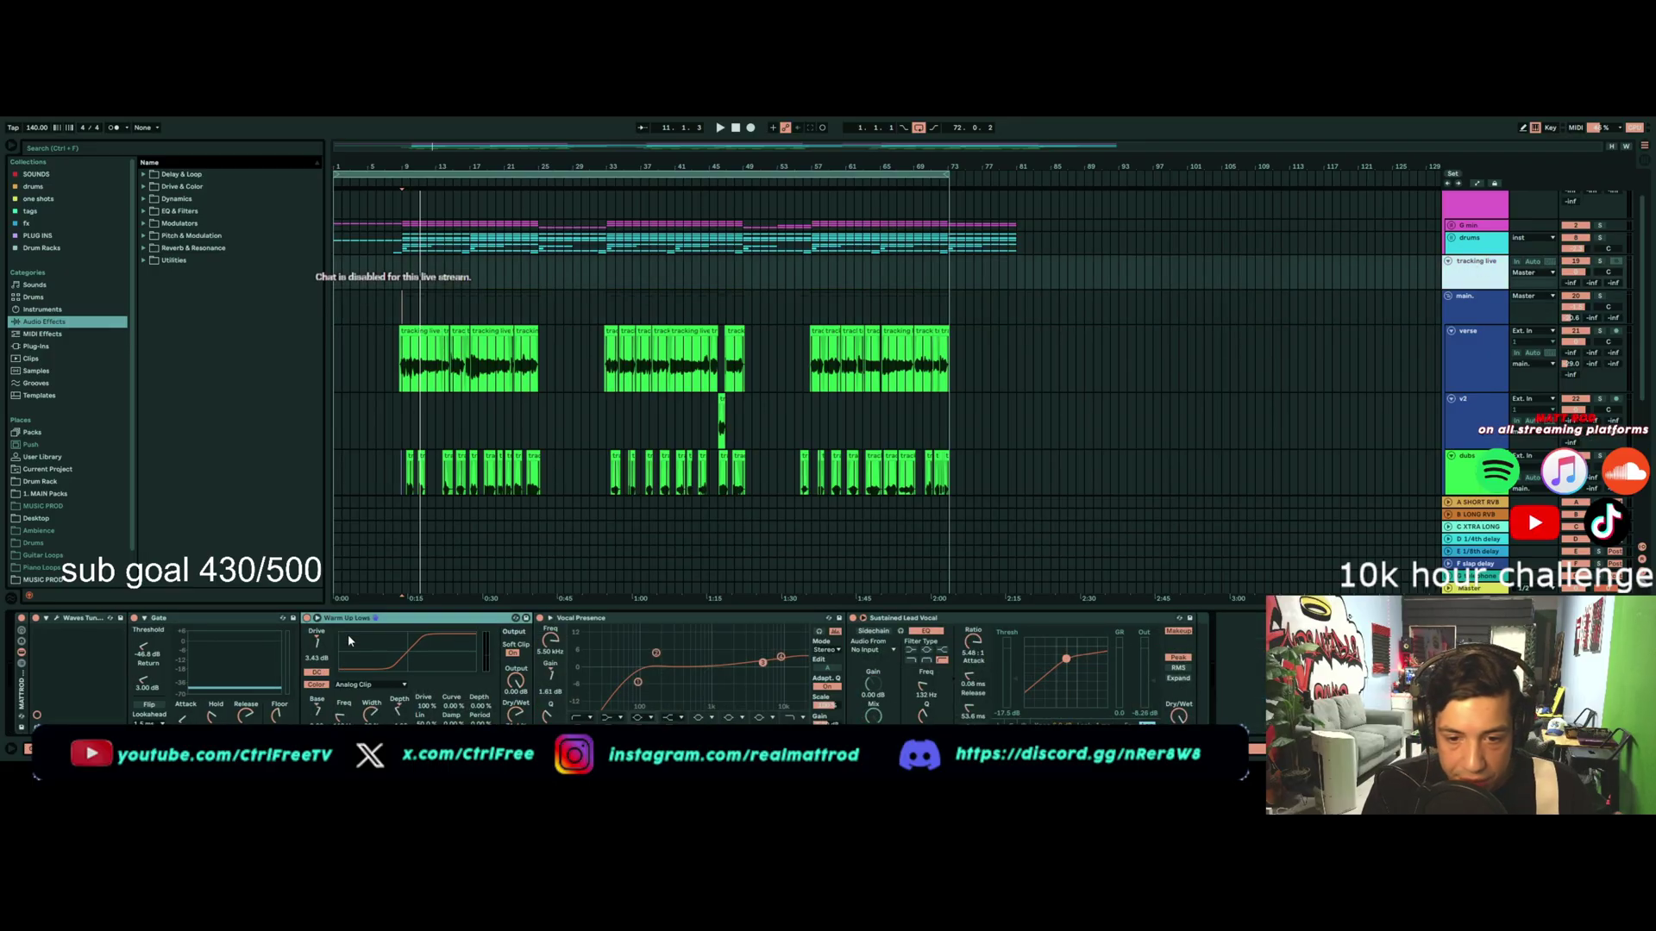
{"action": "left_click", "coordinate": [373, 625]}
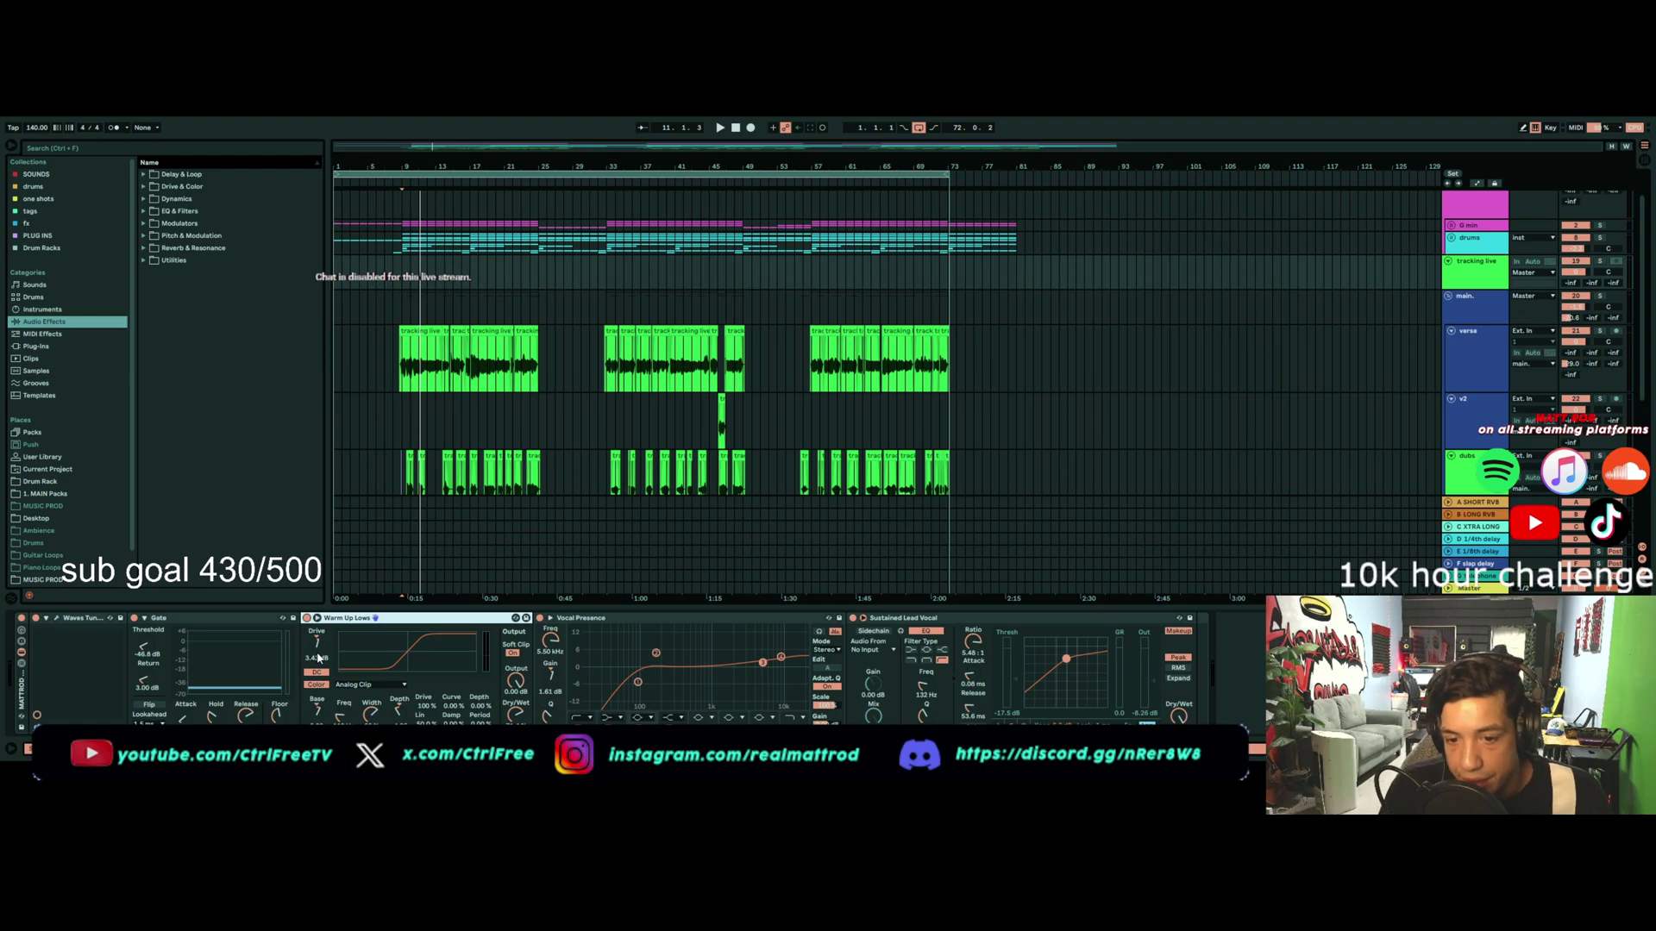
{"action": "left_click", "coordinate": [702, 618]}
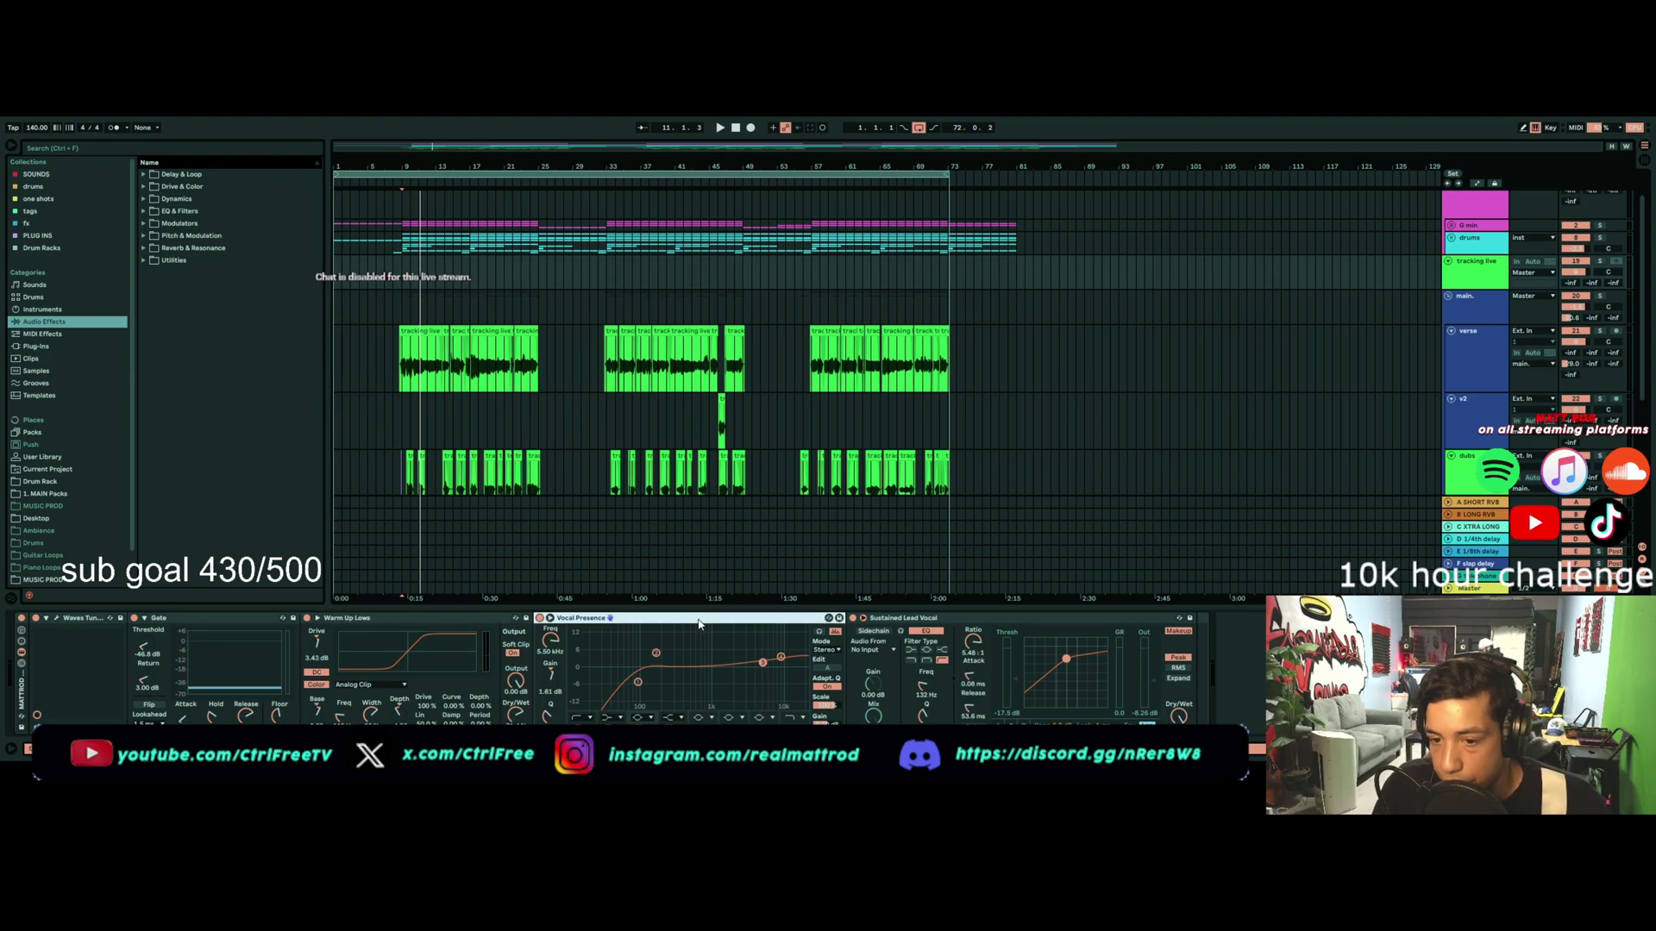
{"action": "left_click", "coordinate": [447, 619]}
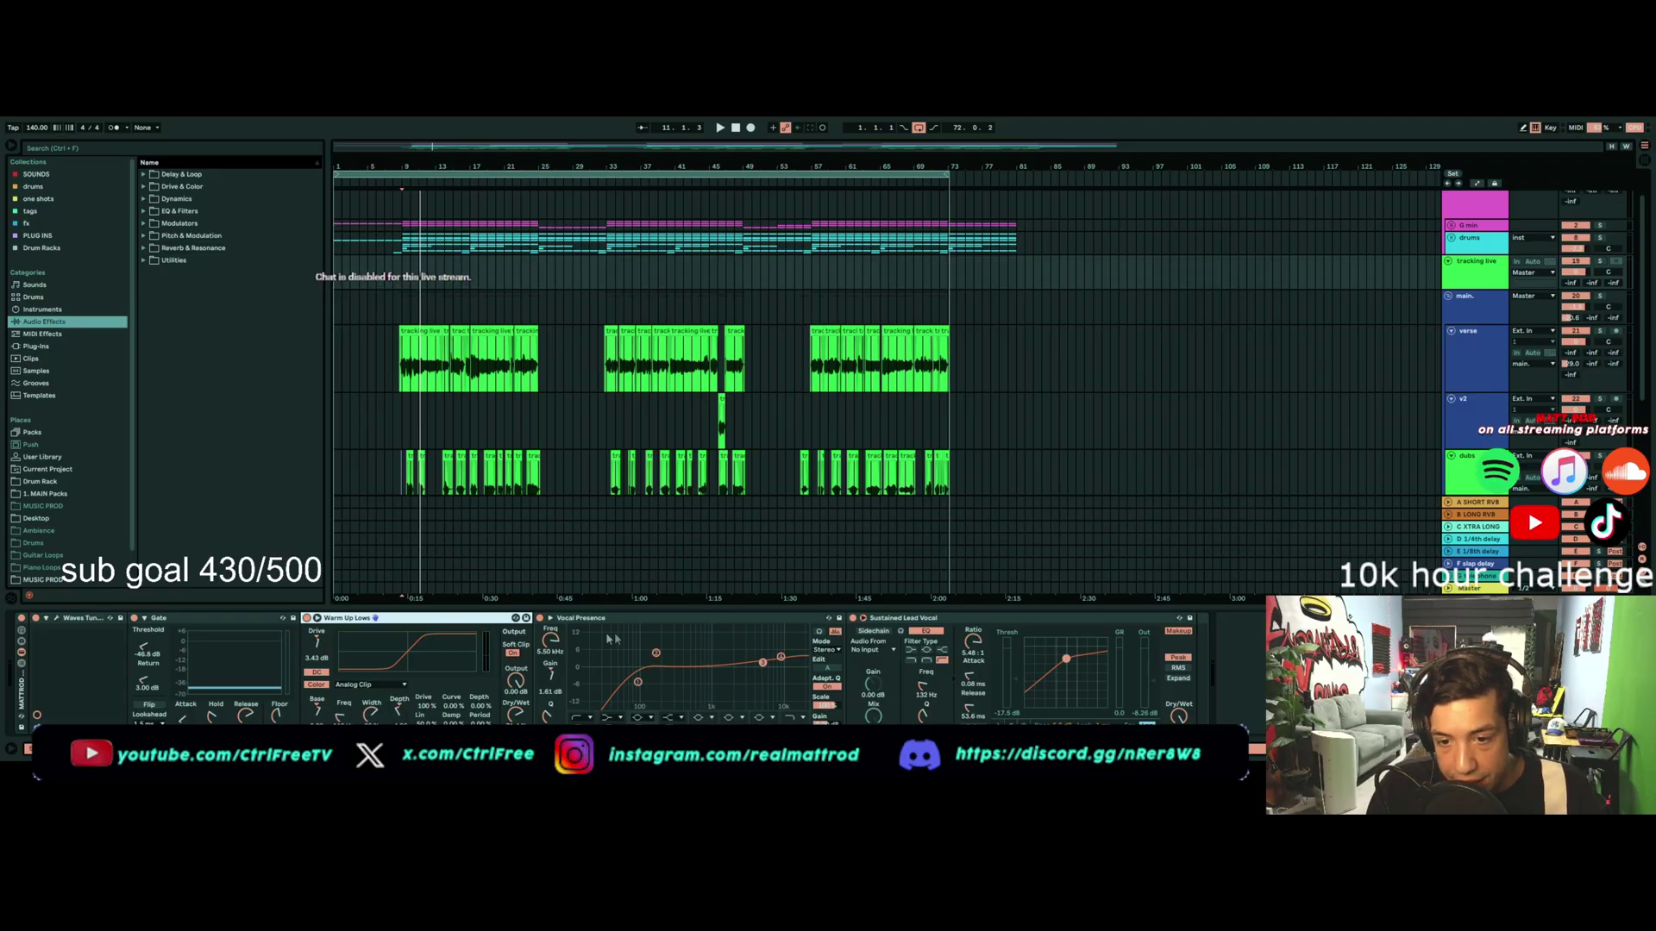
Step: Try a higher resonance on the low-cut band of Vocal Presence and bring it back down
{"action": "left_click", "coordinate": [639, 620]}
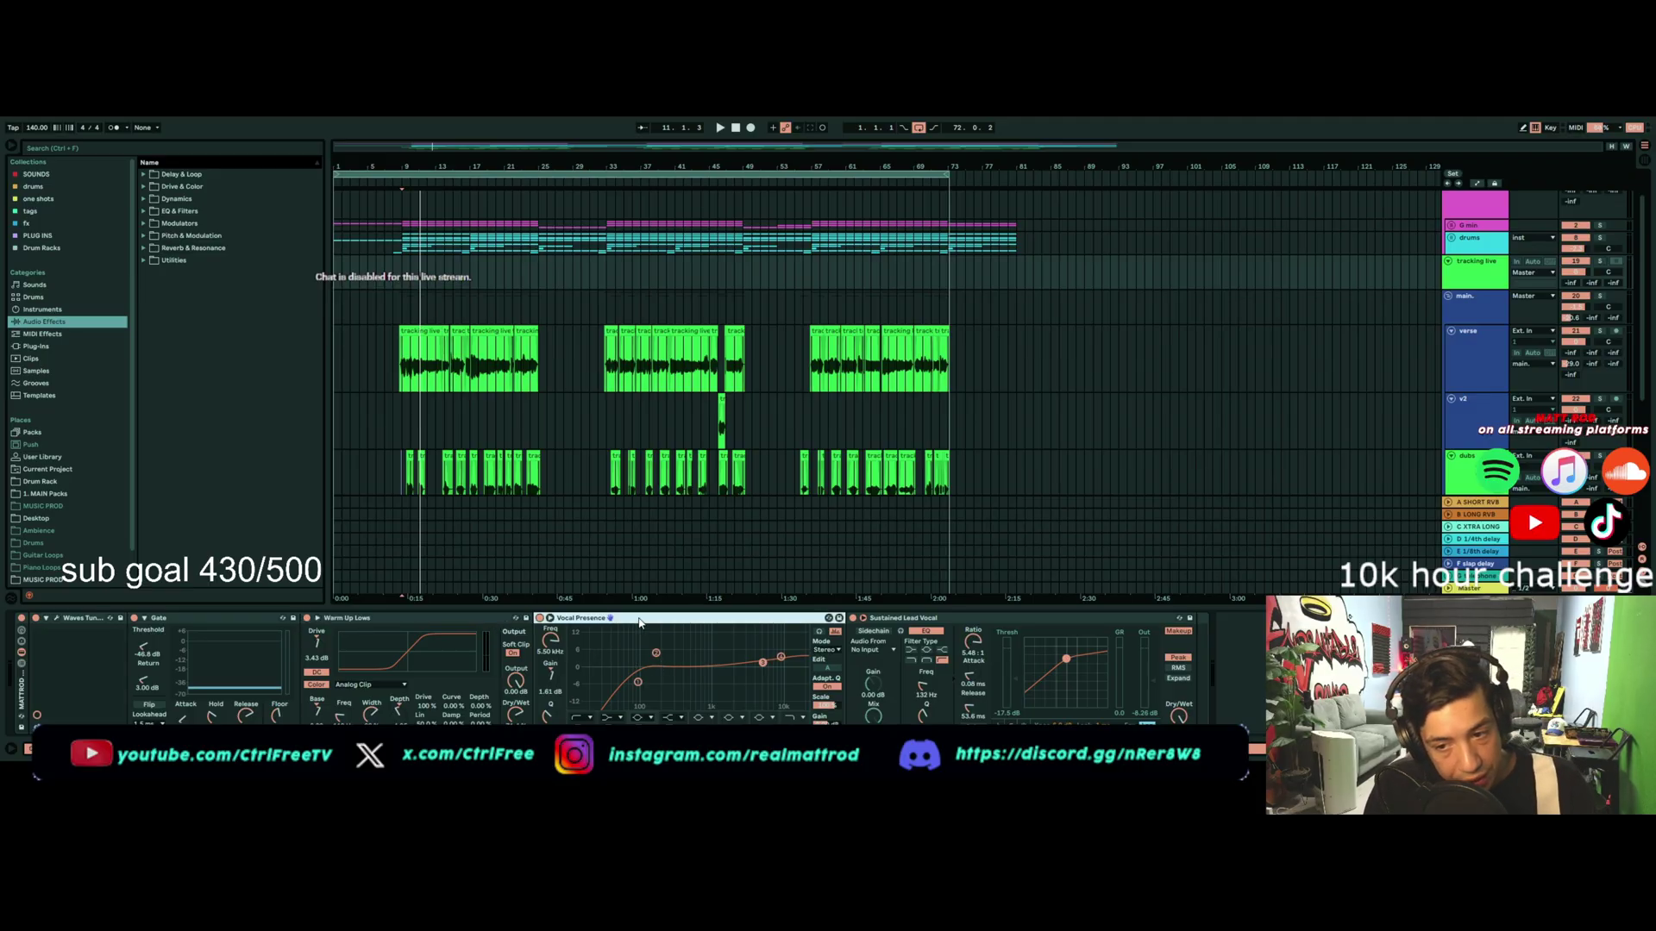
{"action": "left_click", "coordinate": [637, 683]}
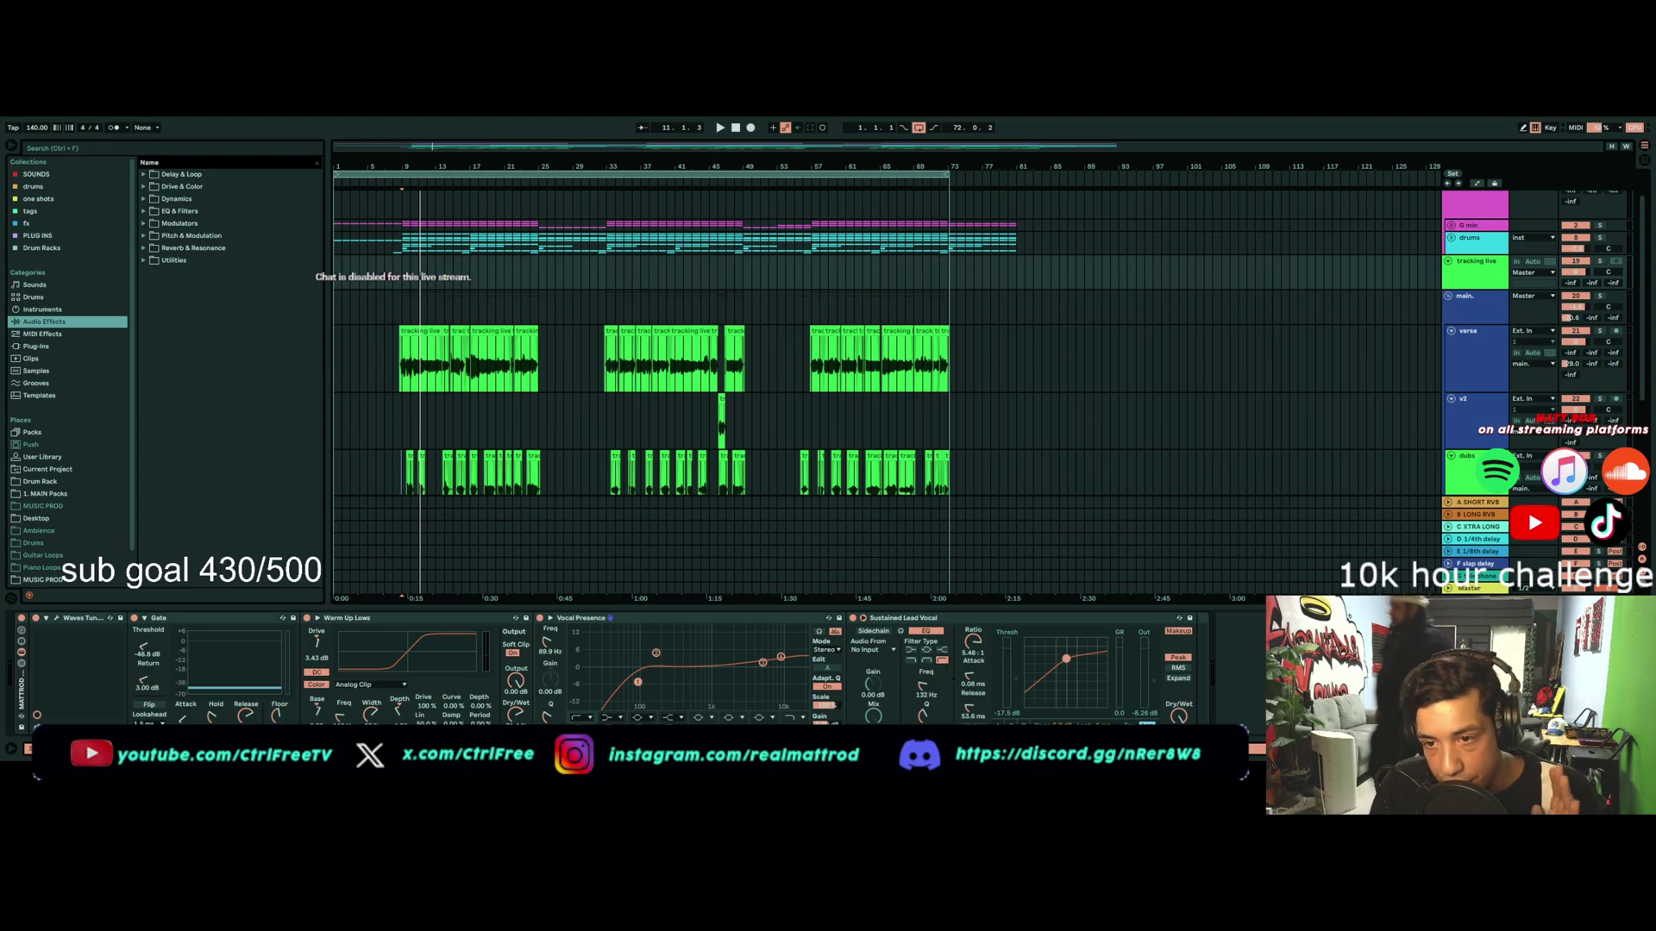
{"action": "left_click", "coordinate": [680, 620]}
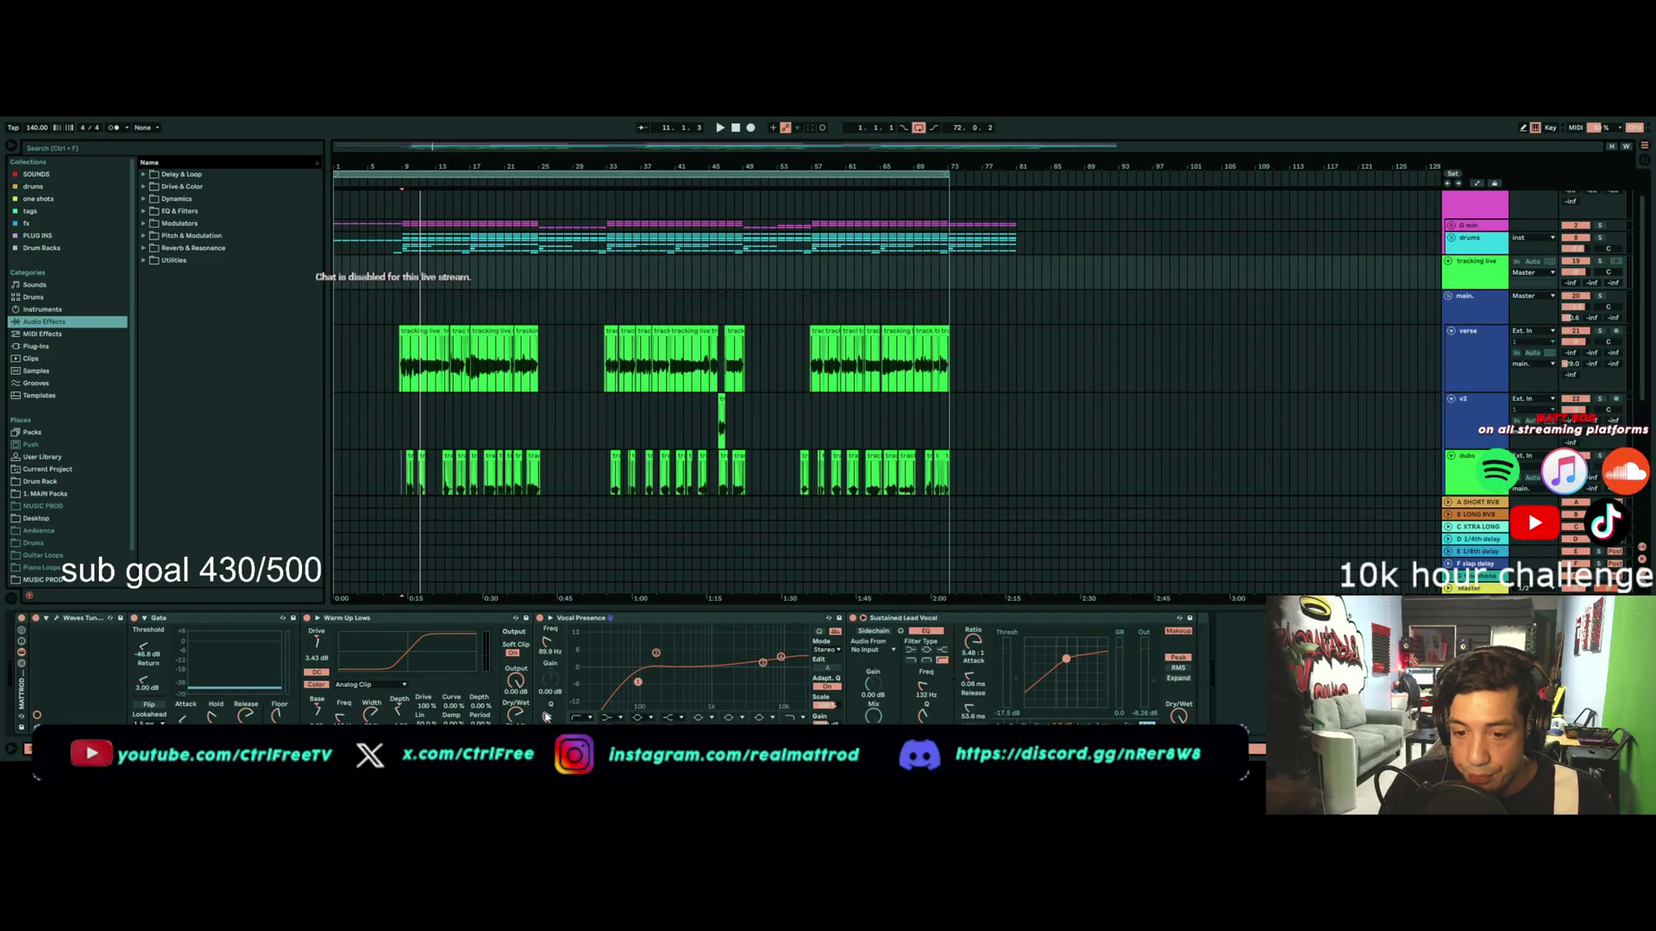
{"action": "left_click_drag", "start_coordinate": [545, 716], "coordinate": [545, 686]}
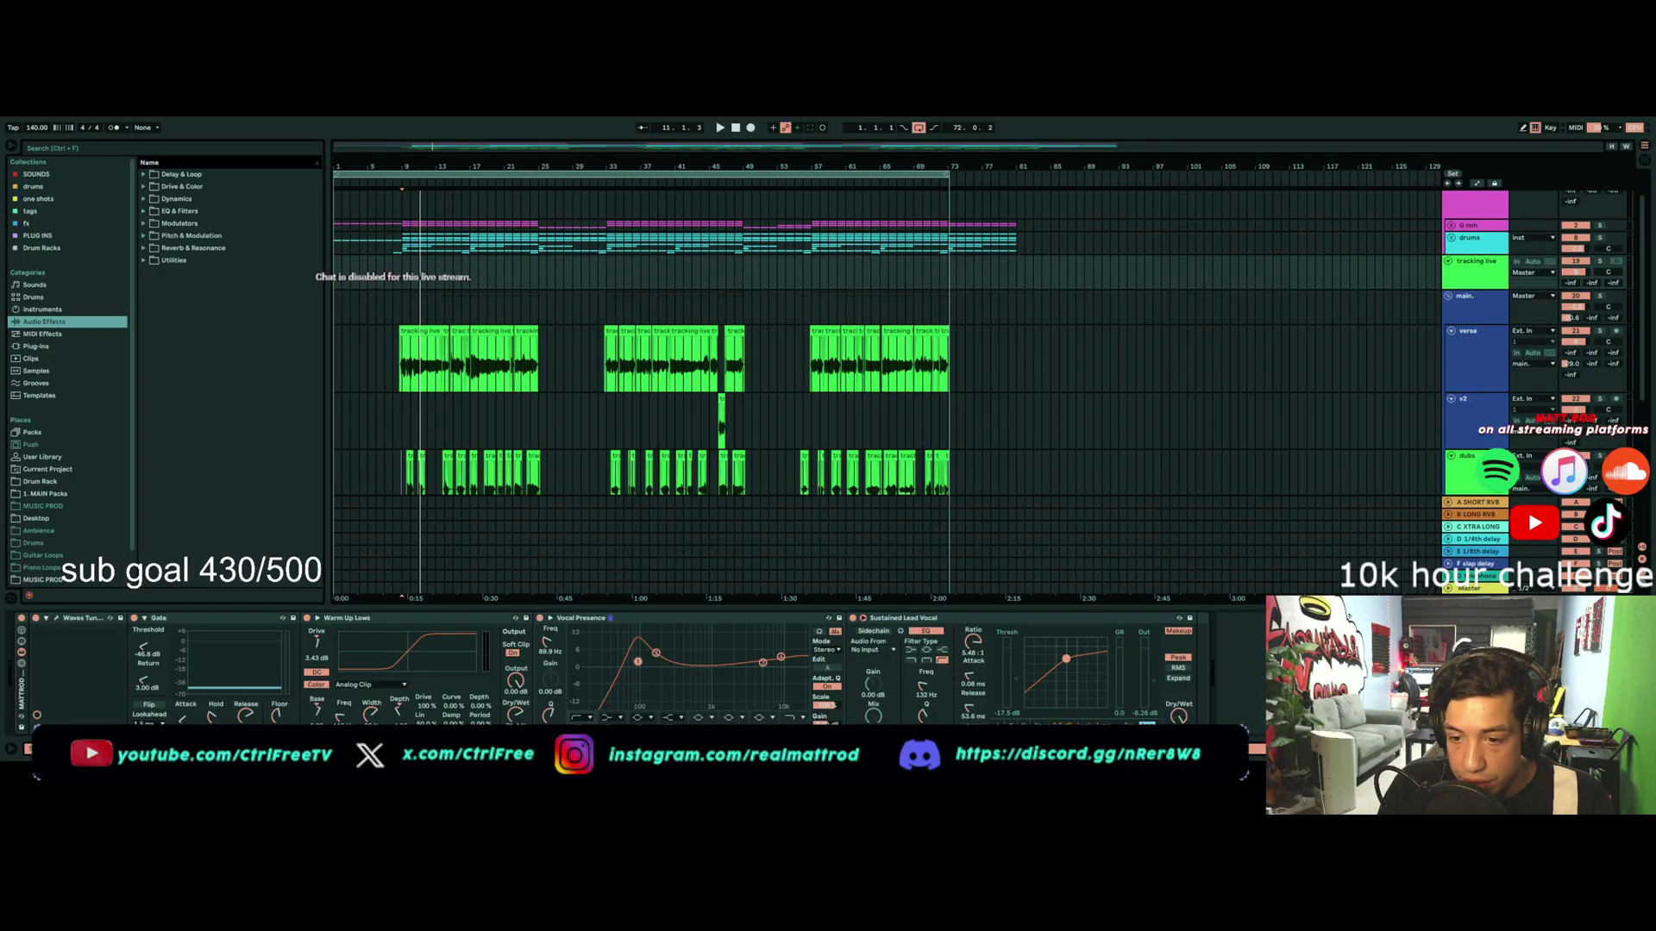
{"action": "left_click_drag", "start_coordinate": [639, 665], "coordinate": [640, 686]}
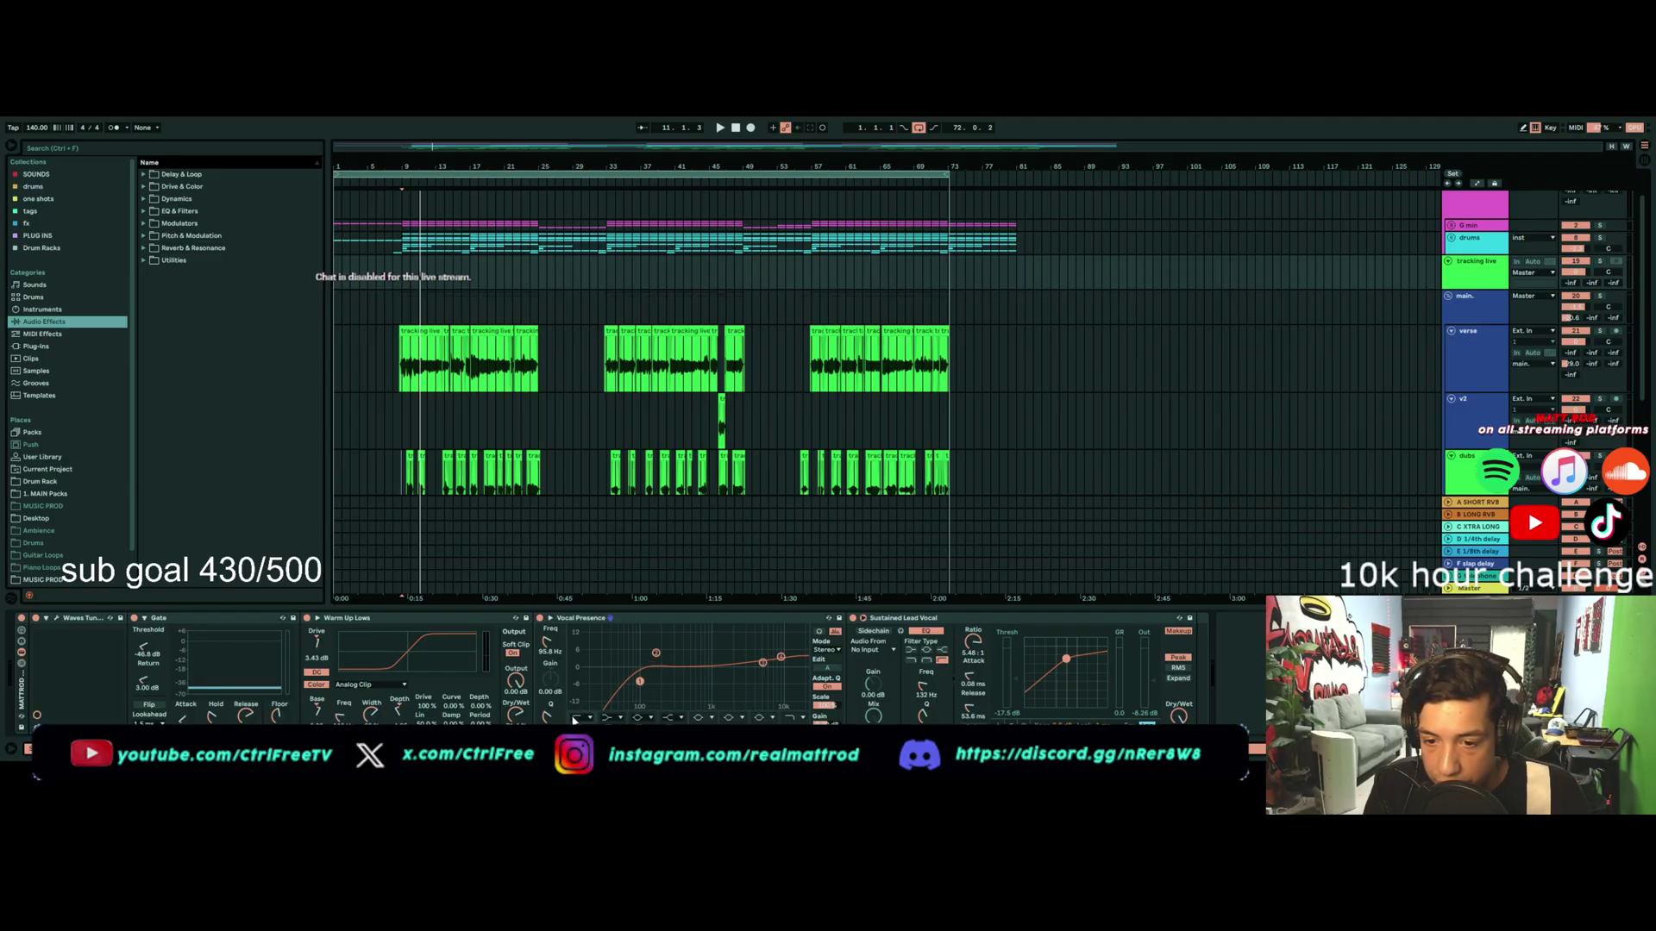
Step: Switch the first band of Vocal Presence to the steeper low-cut filter type
{"action": "left_click_drag", "start_coordinate": [572, 644], "coordinate": [571, 626]}
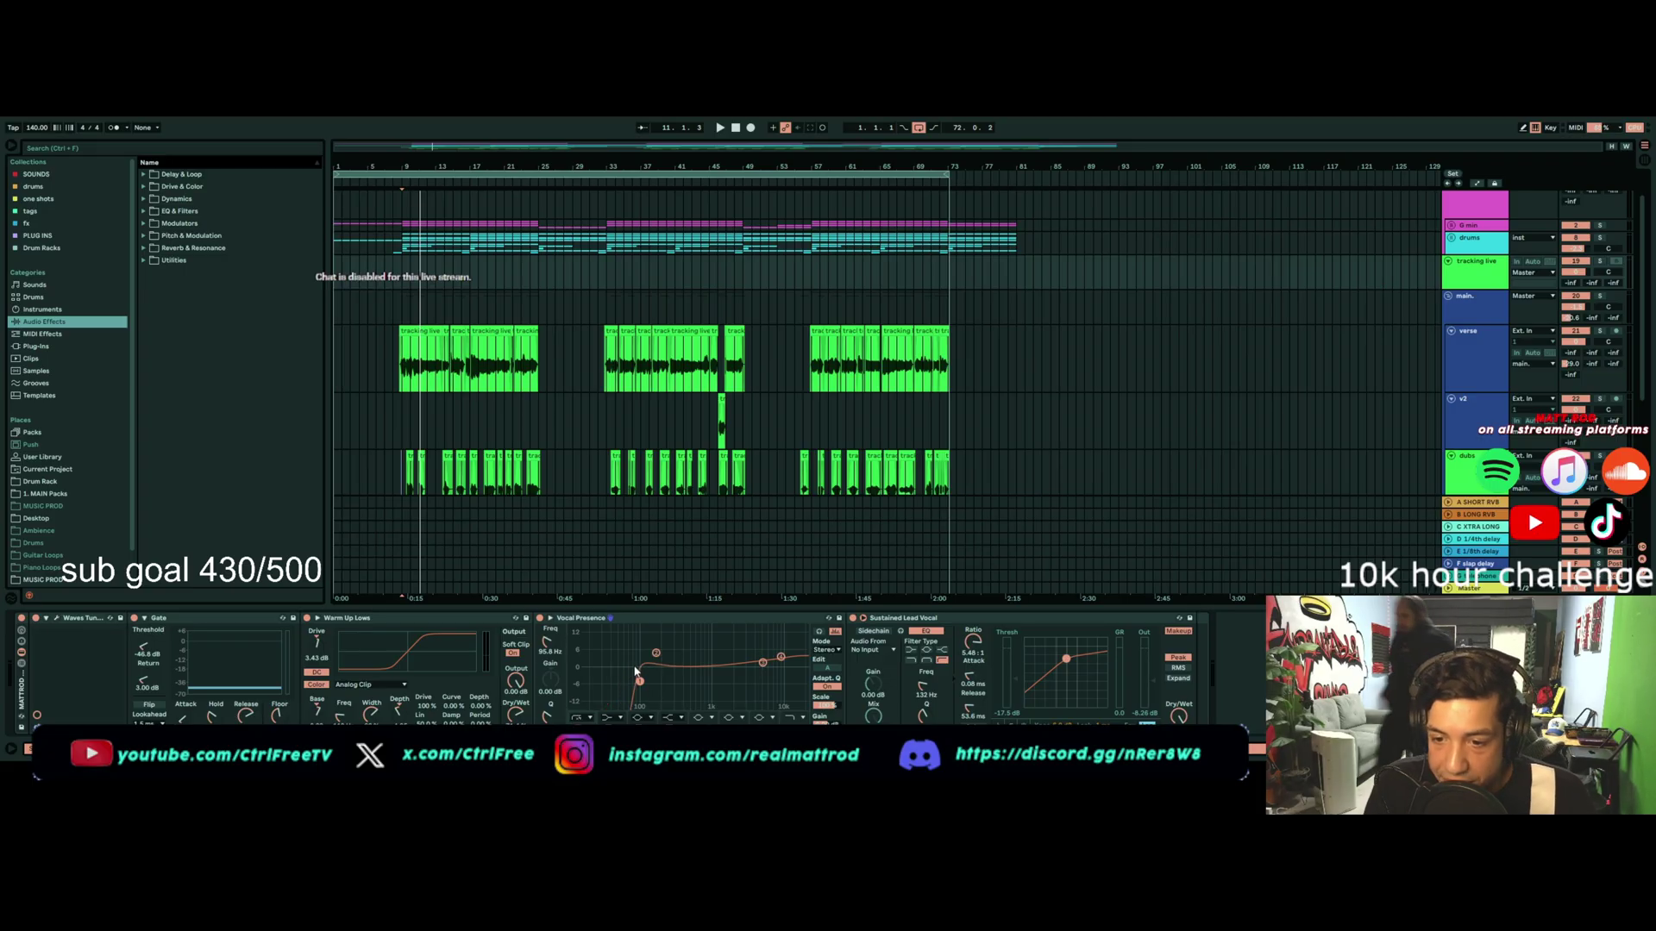
{"action": "left_click_drag", "start_coordinate": [636, 669], "coordinate": [578, 711]}
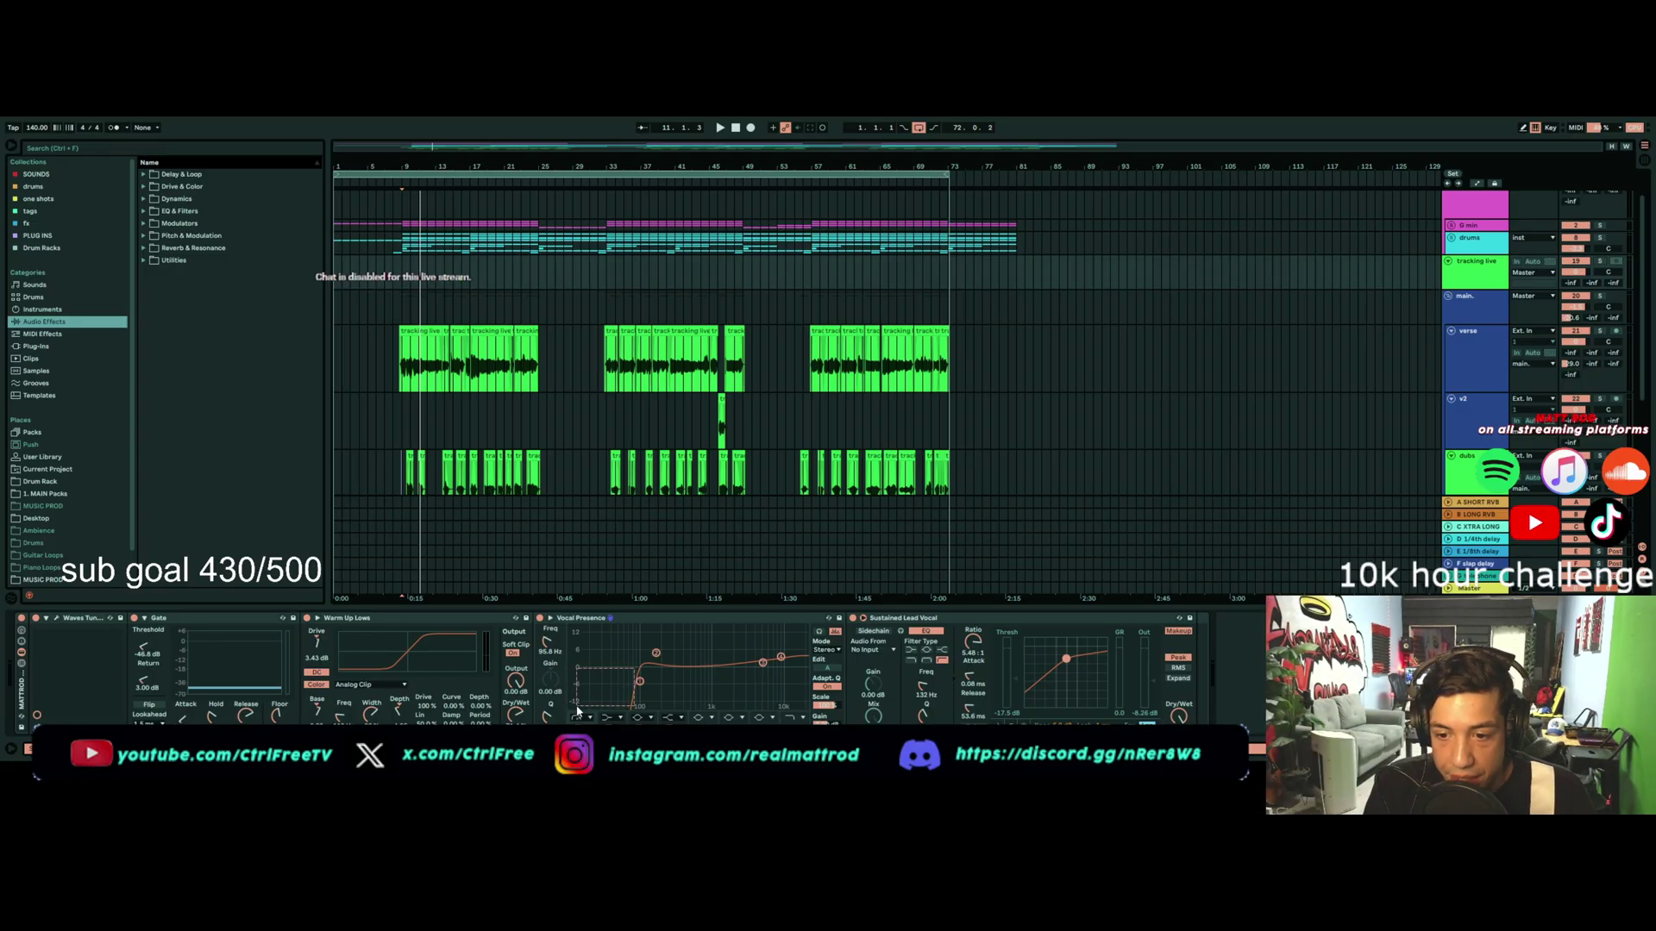
{"action": "left_click_drag", "start_coordinate": [578, 710], "coordinate": [583, 709]}
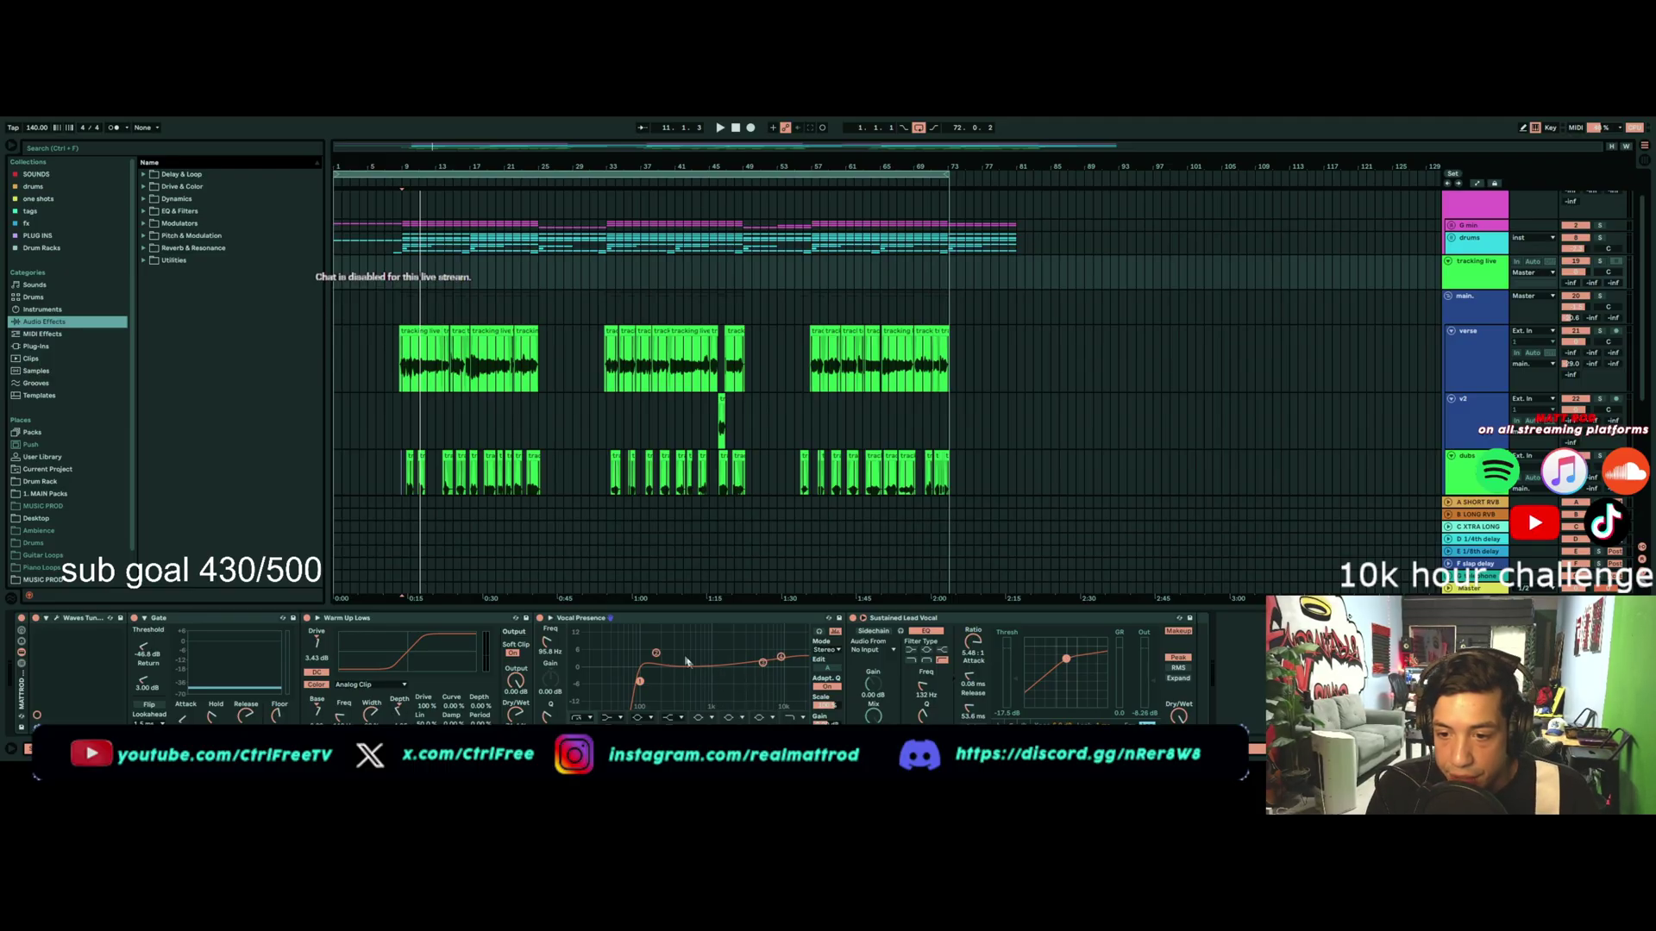
Step: Raise the 5.50 kHz band of Vocal Presence to a gain of about 2.3 dB
{"action": "left_click", "coordinate": [763, 662]}
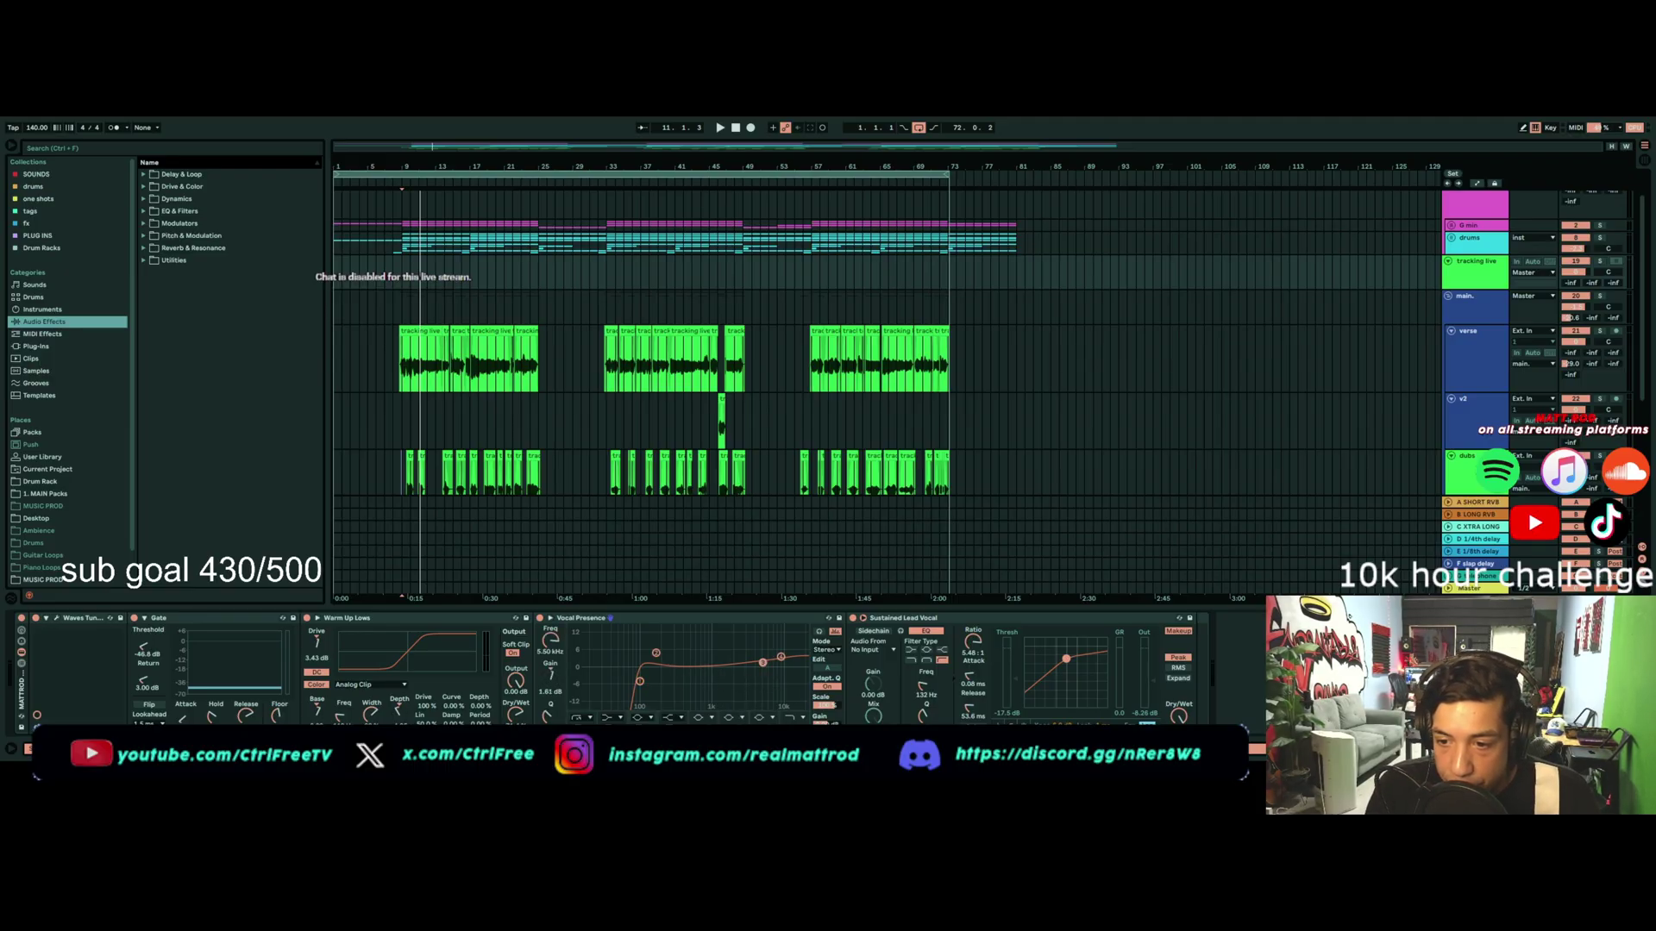
{"action": "left_click", "coordinate": [781, 659]}
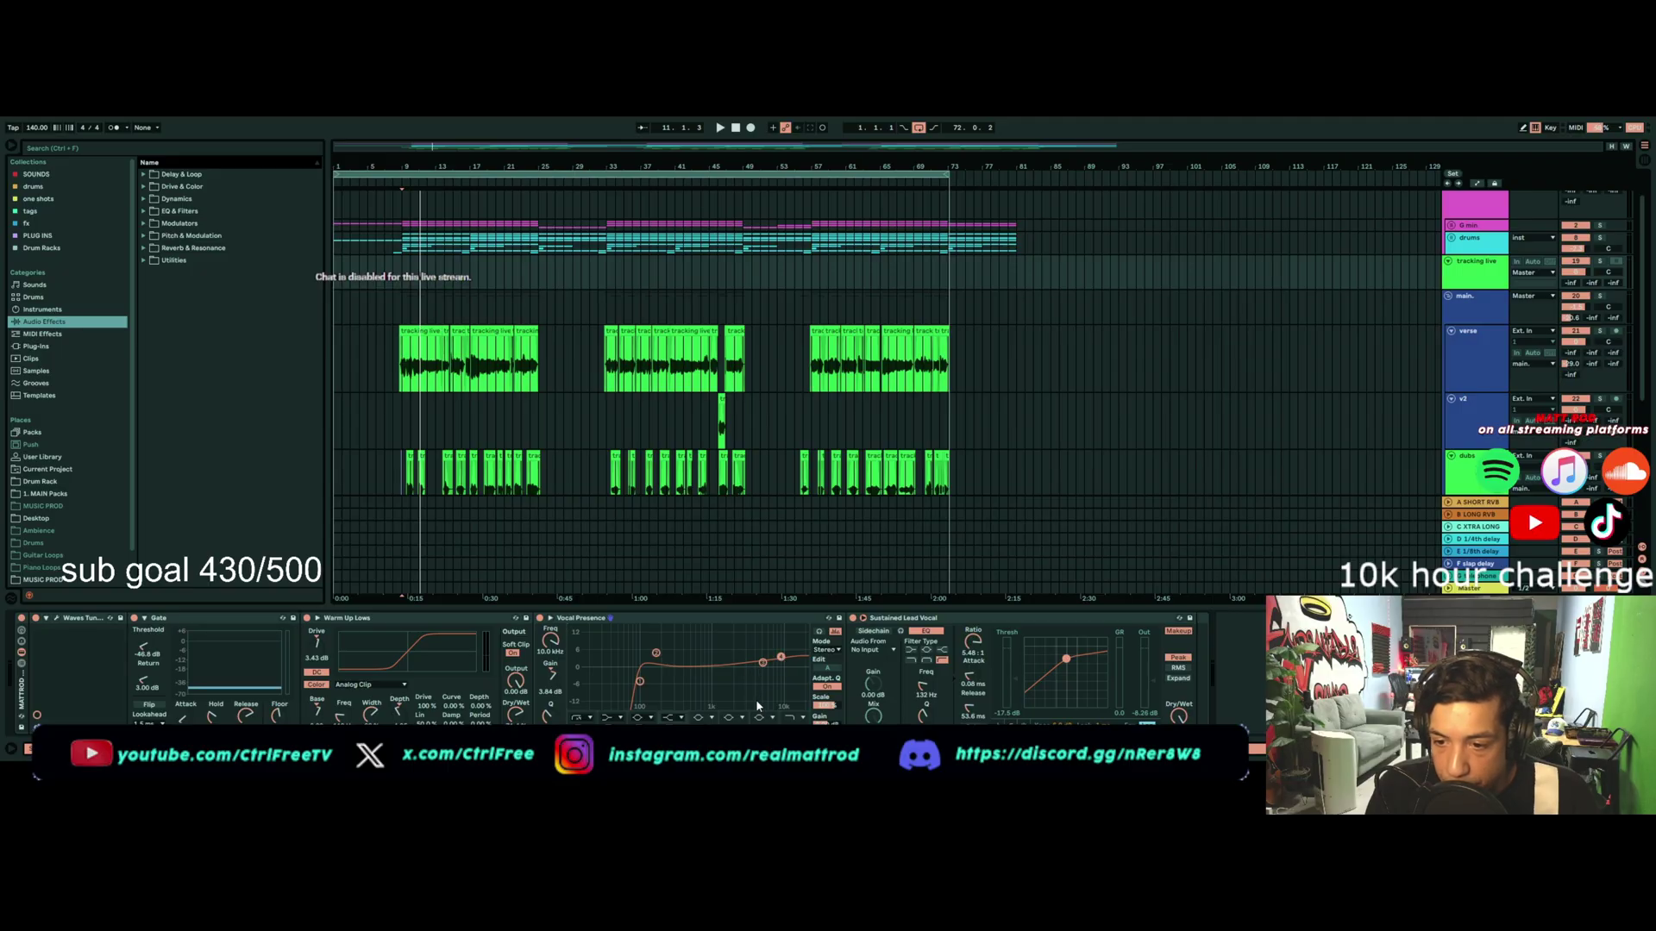
{"action": "left_click_drag", "start_coordinate": [762, 663], "coordinate": [761, 660]}
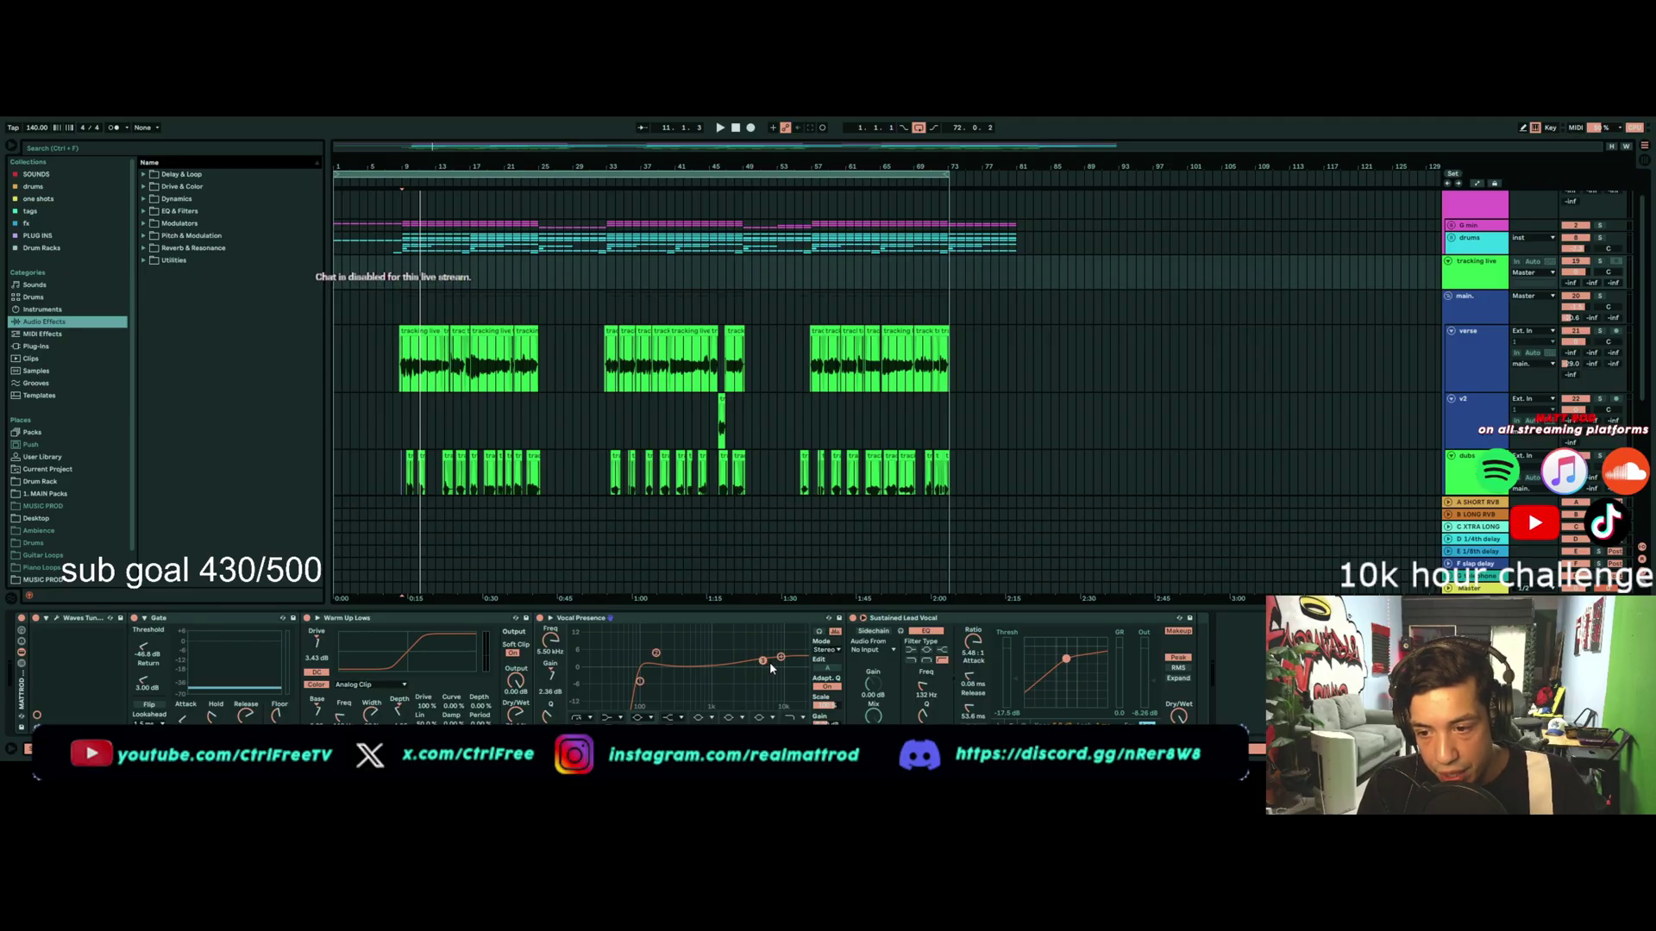
Step: Nudge the low-mid bell of Vocal Presence to about 174 Hz and recheck the low-cut band
{"action": "left_click", "coordinate": [657, 653]}
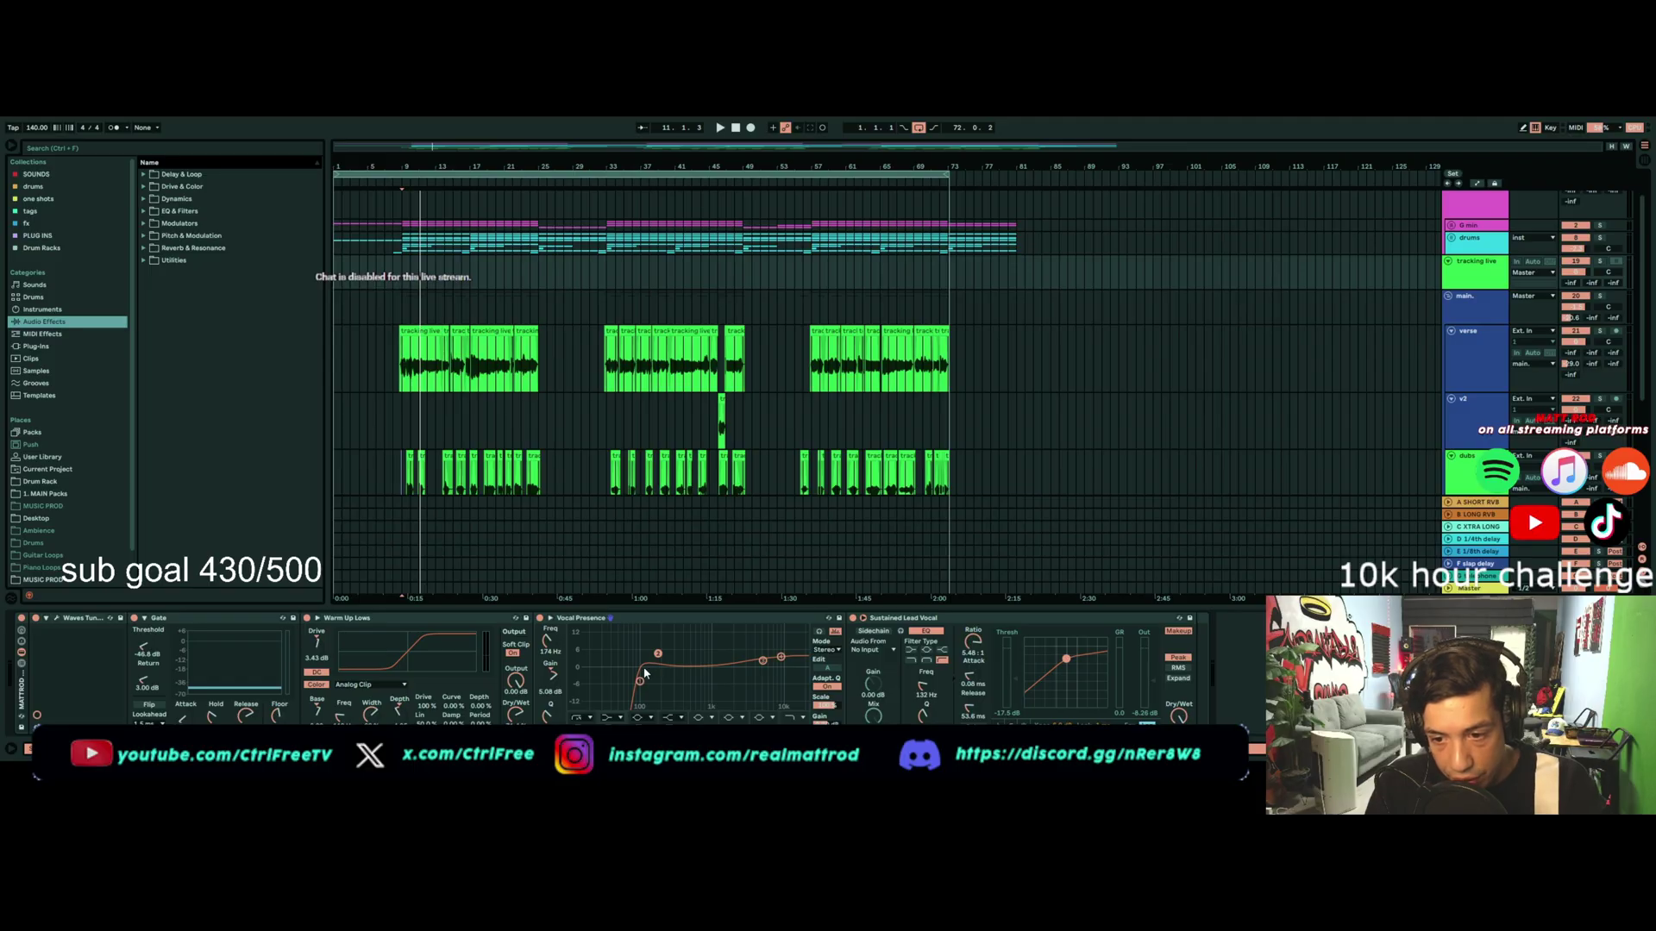
{"action": "left_click", "coordinate": [727, 618]}
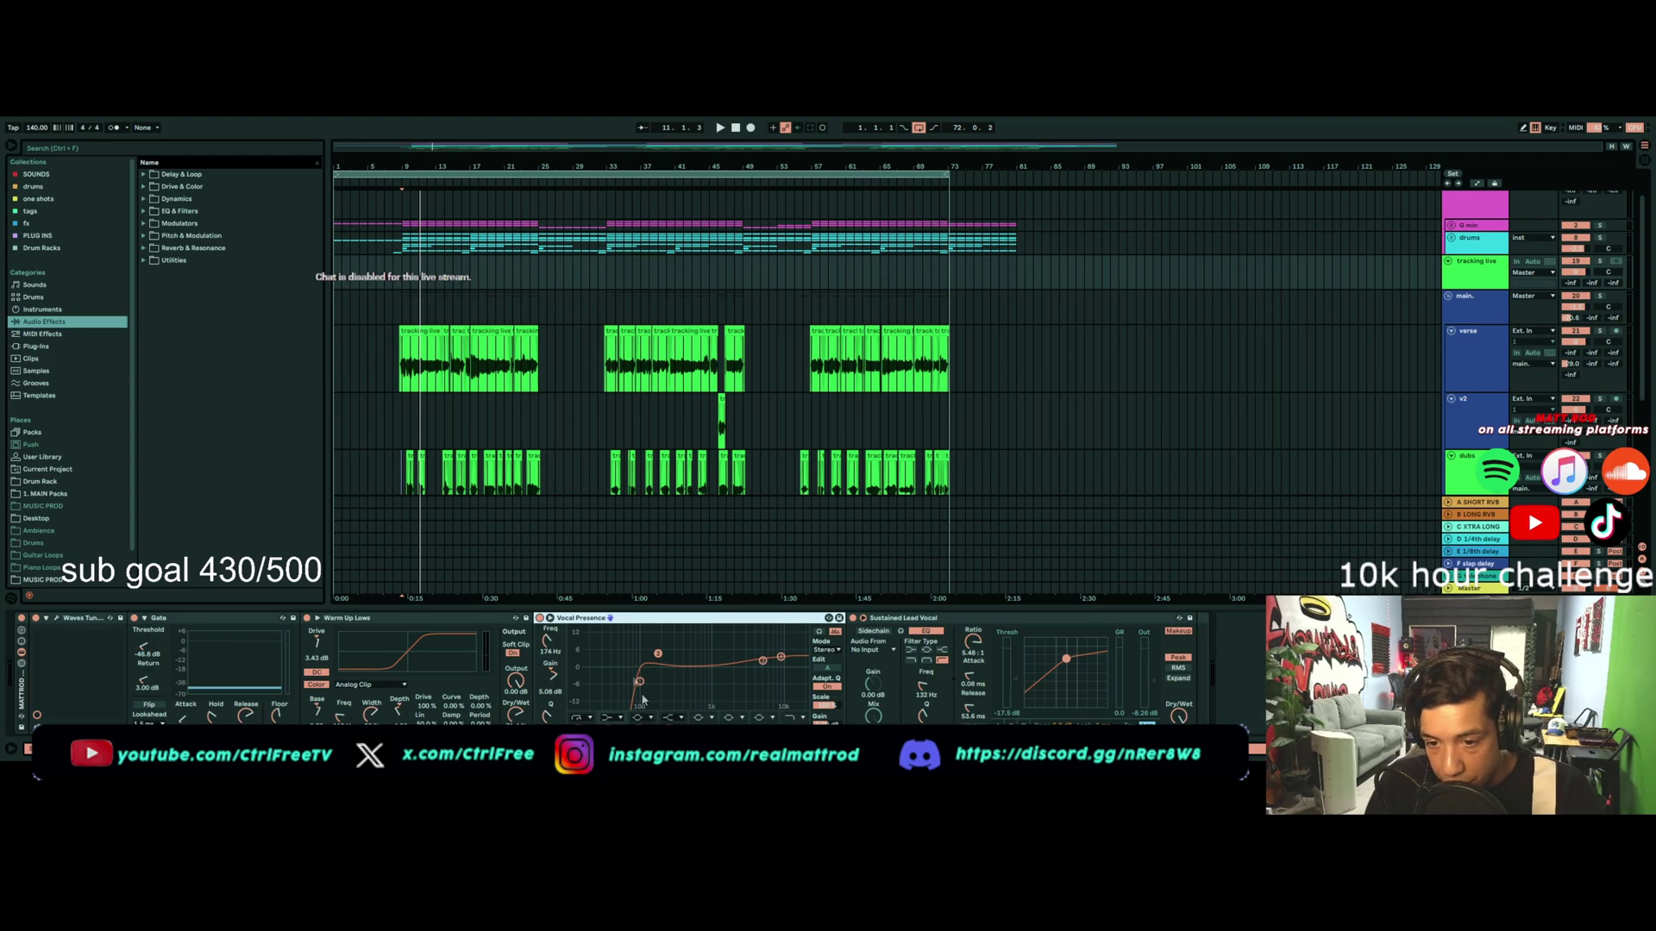
{"action": "left_click", "coordinate": [639, 682]}
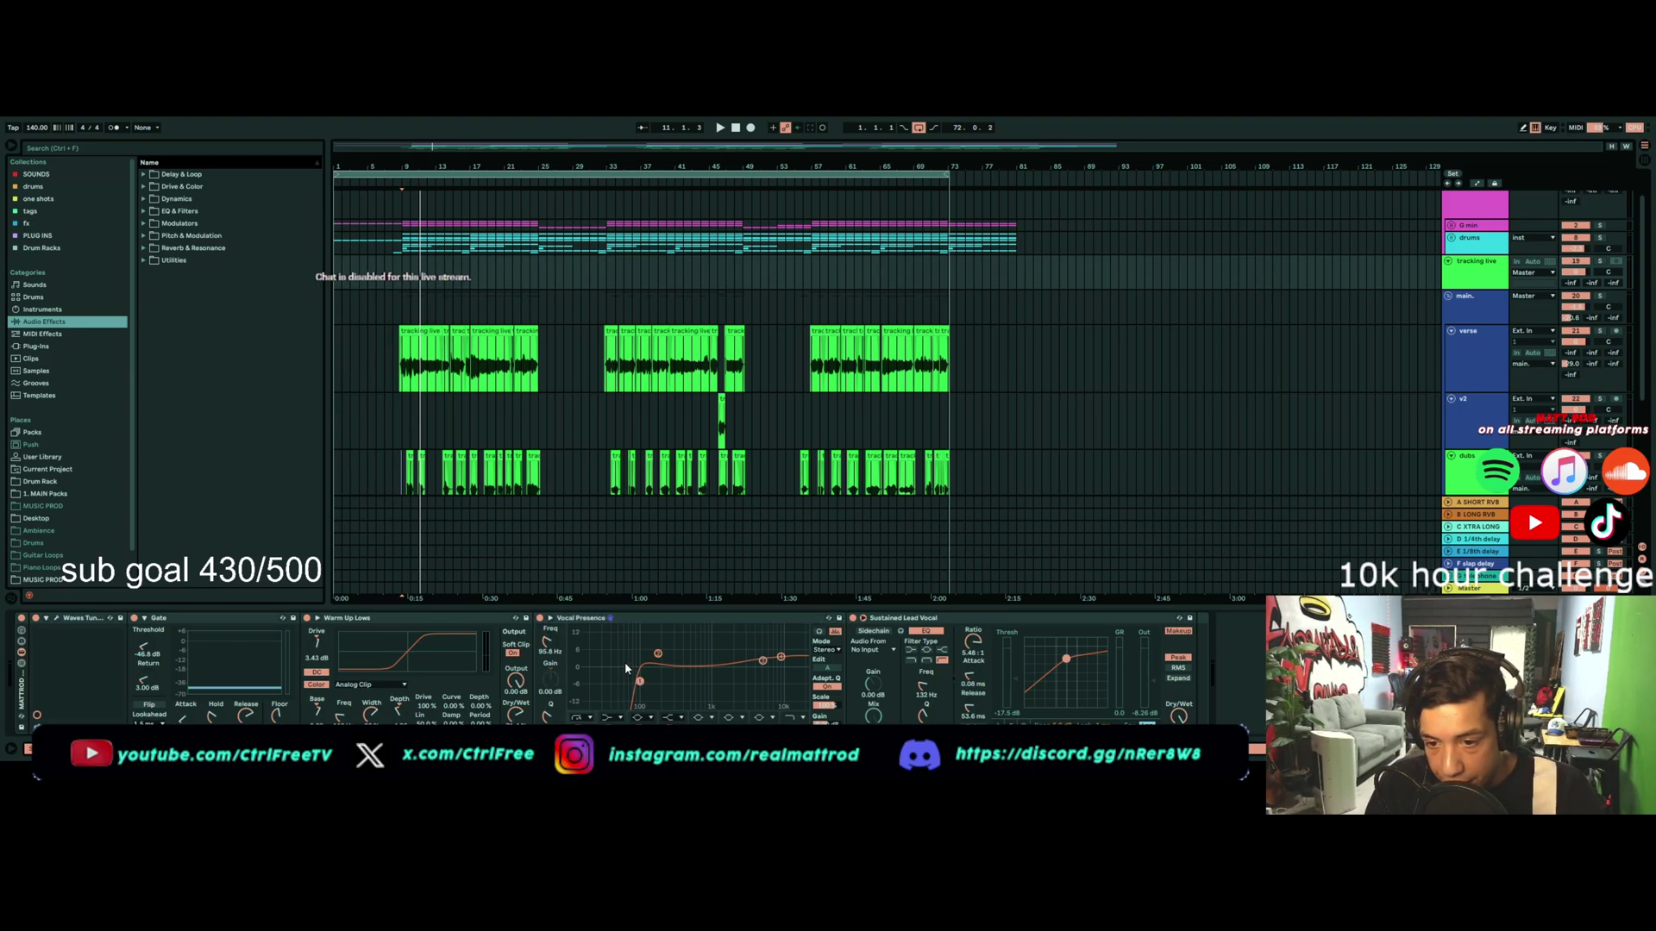
{"action": "left_click", "coordinate": [582, 620]}
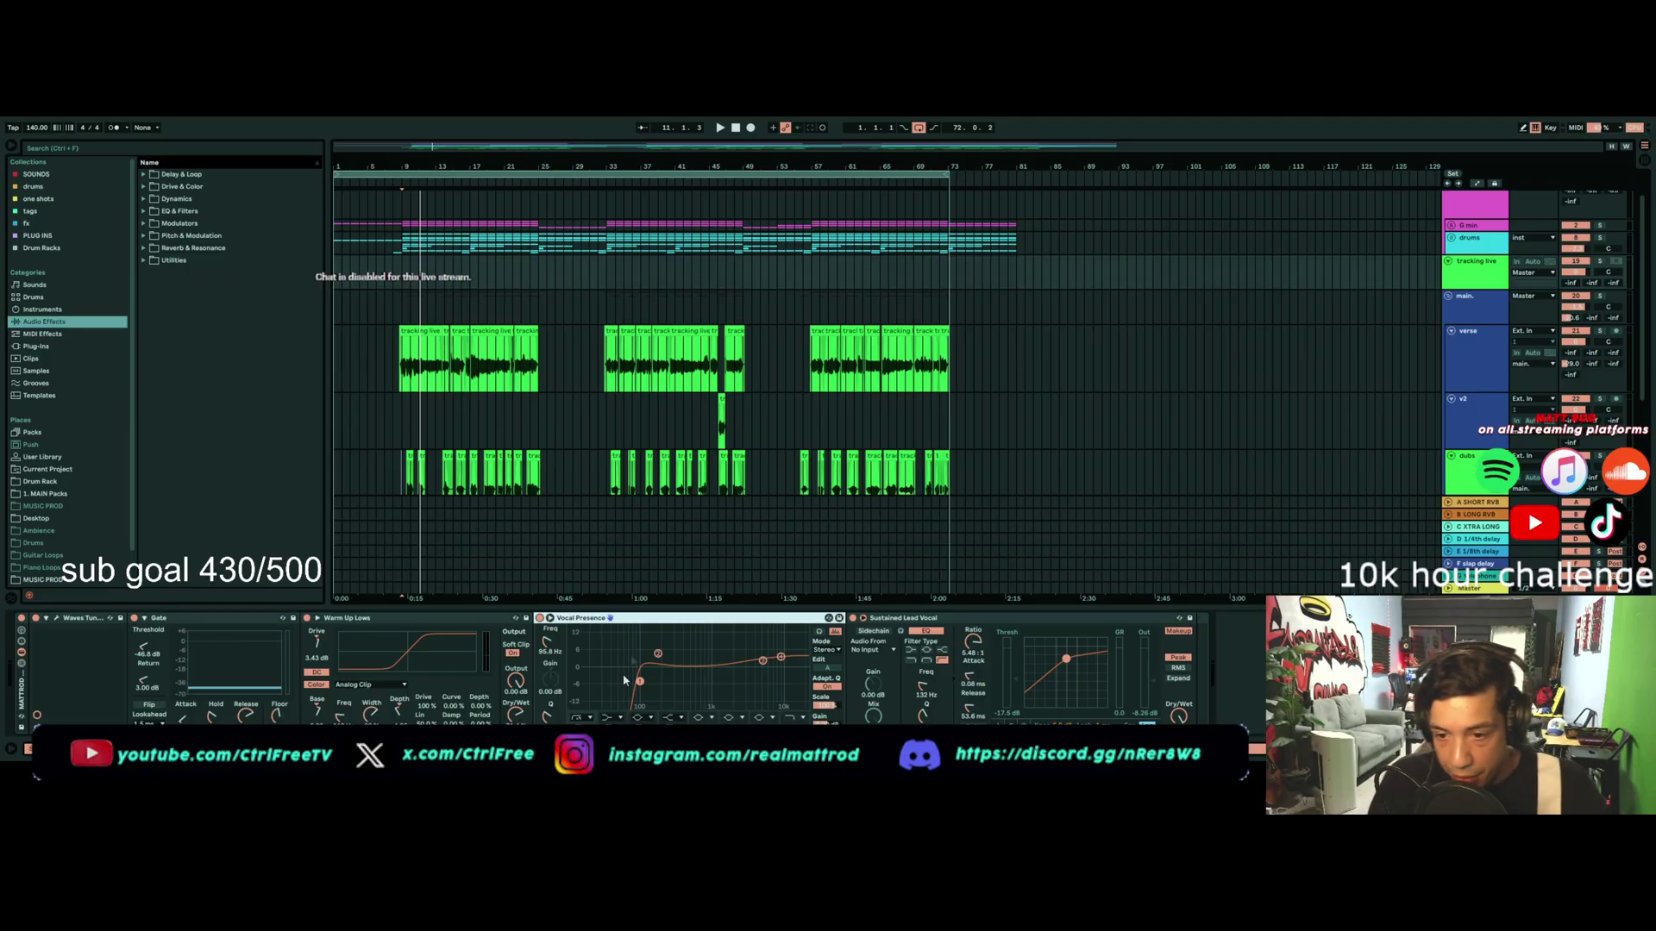
Step: Review the effect chains on the inst group, its mix and drums subgroups, and main, and return to the tracking live chain
{"action": "scroll", "coordinate": [1286, 390], "scroll_direction": "up", "scroll_amount": 1}
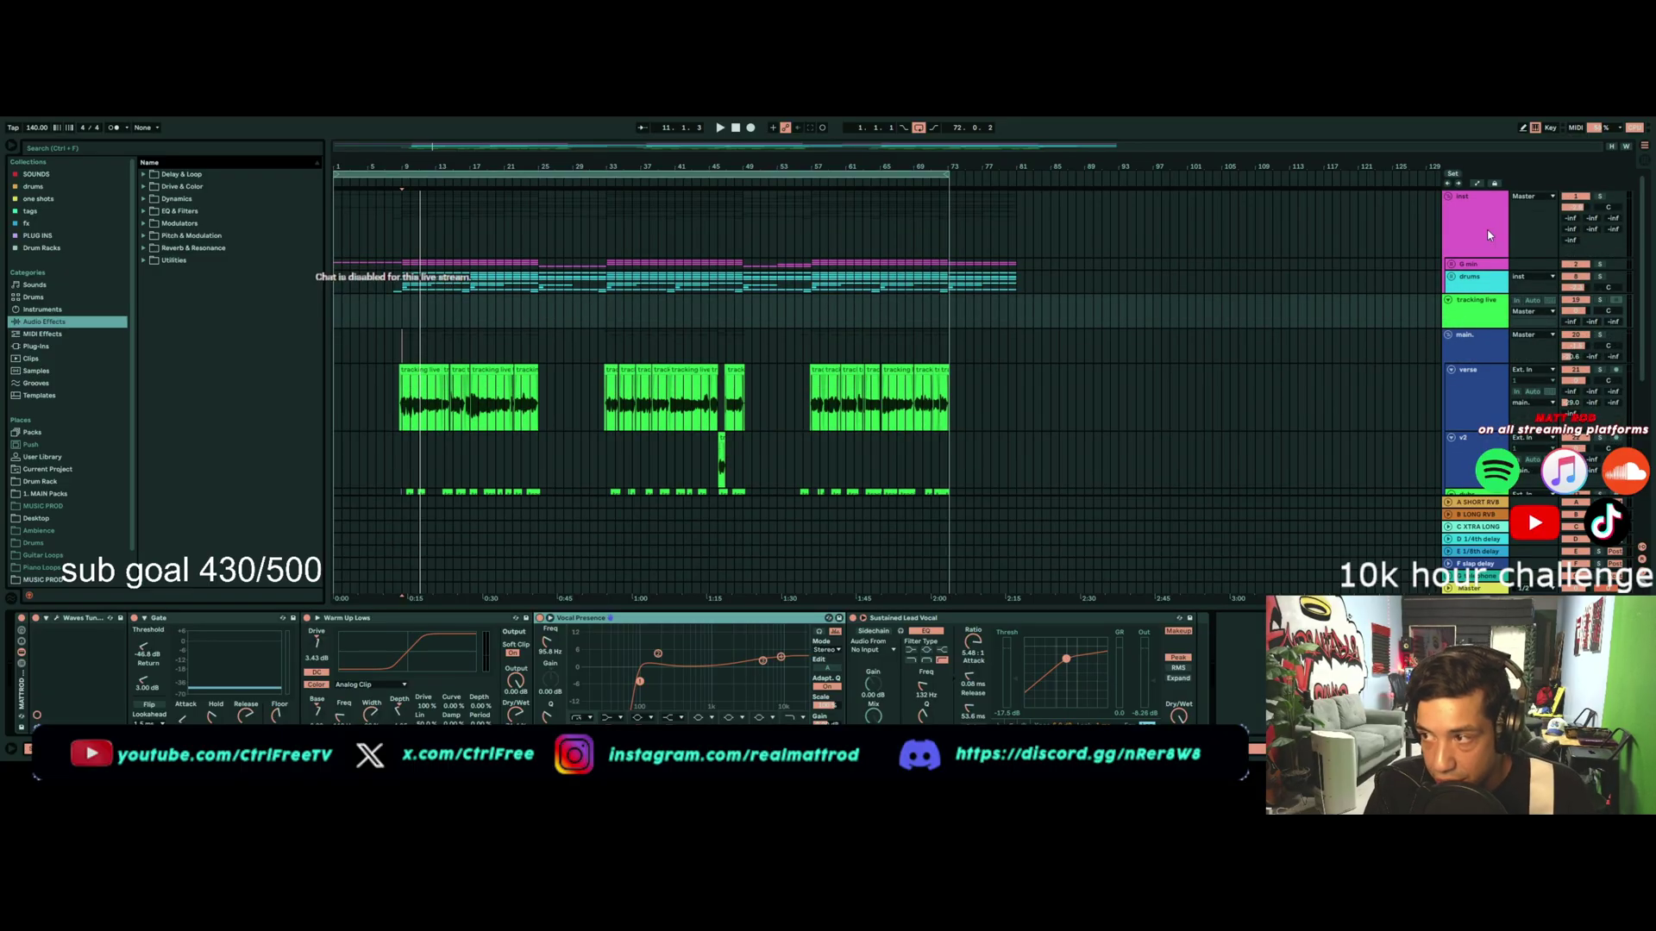
{"action": "left_click", "coordinate": [1474, 255]}
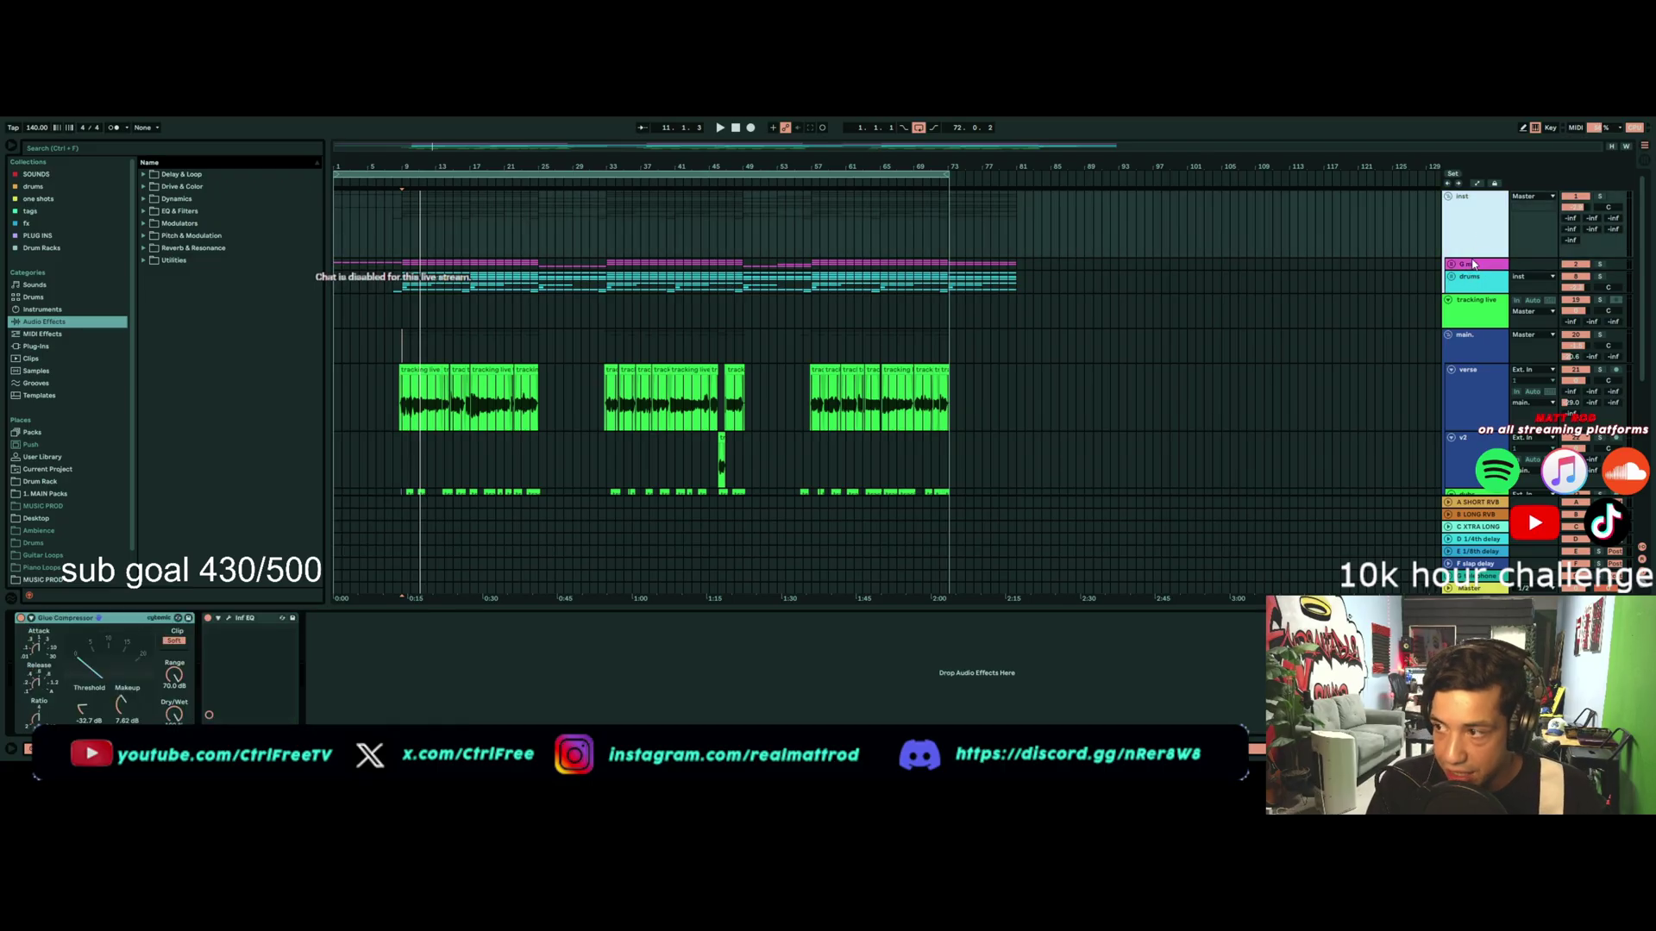
{"action": "left_click", "coordinate": [1464, 354]}
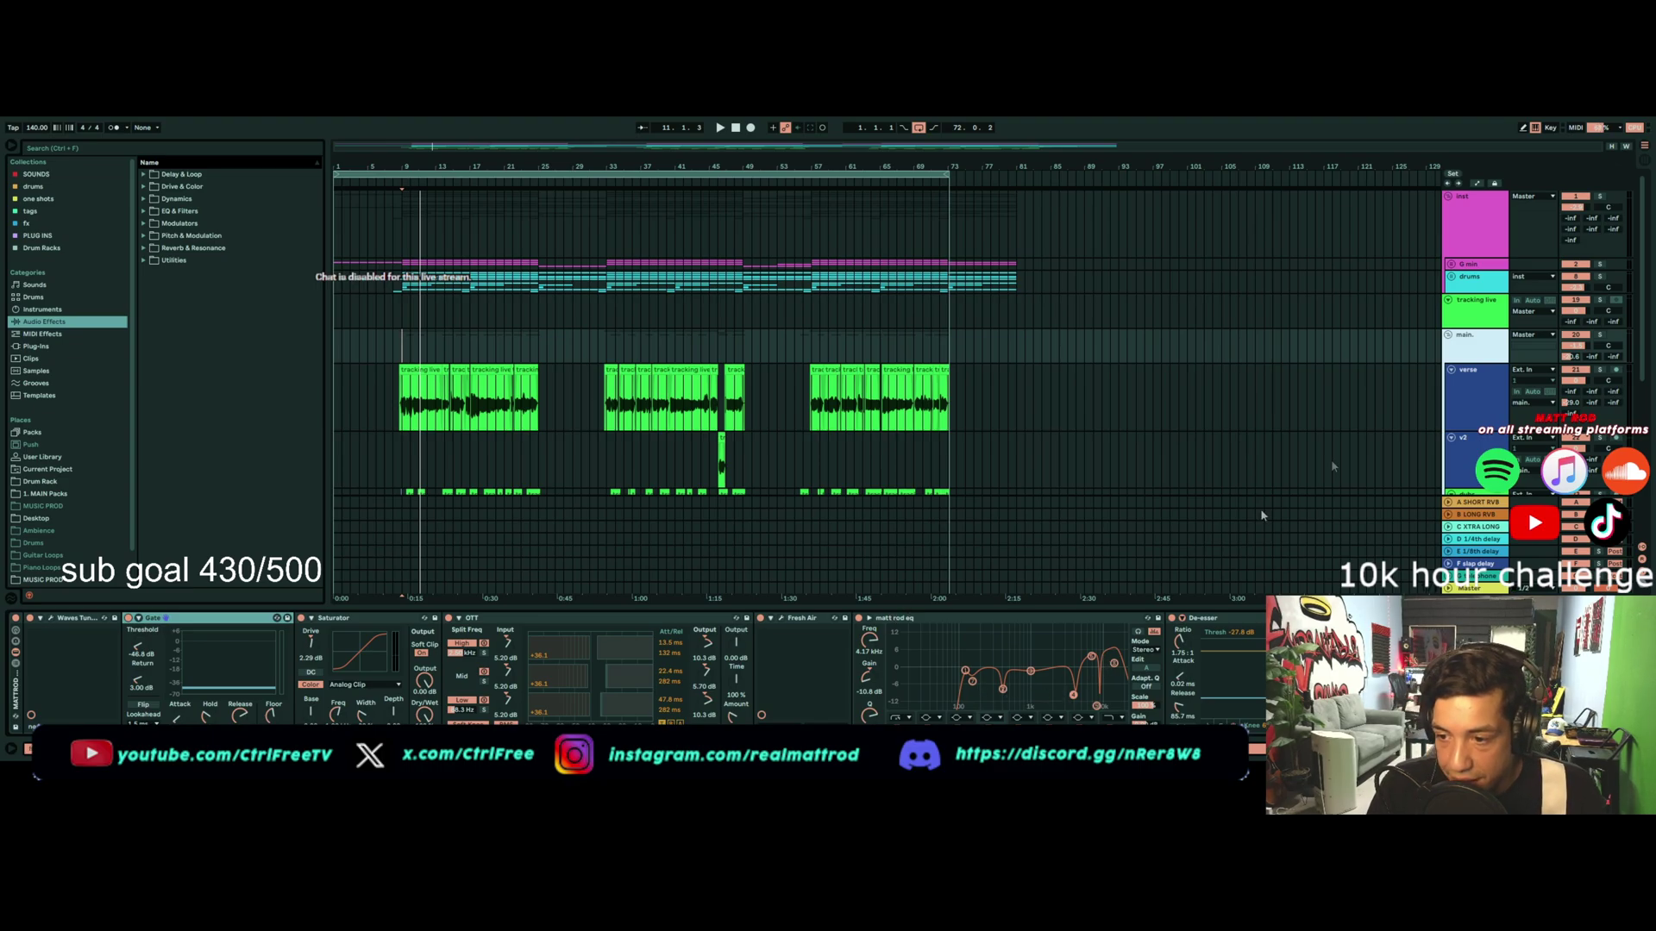
{"action": "left_click", "coordinate": [1464, 313]}
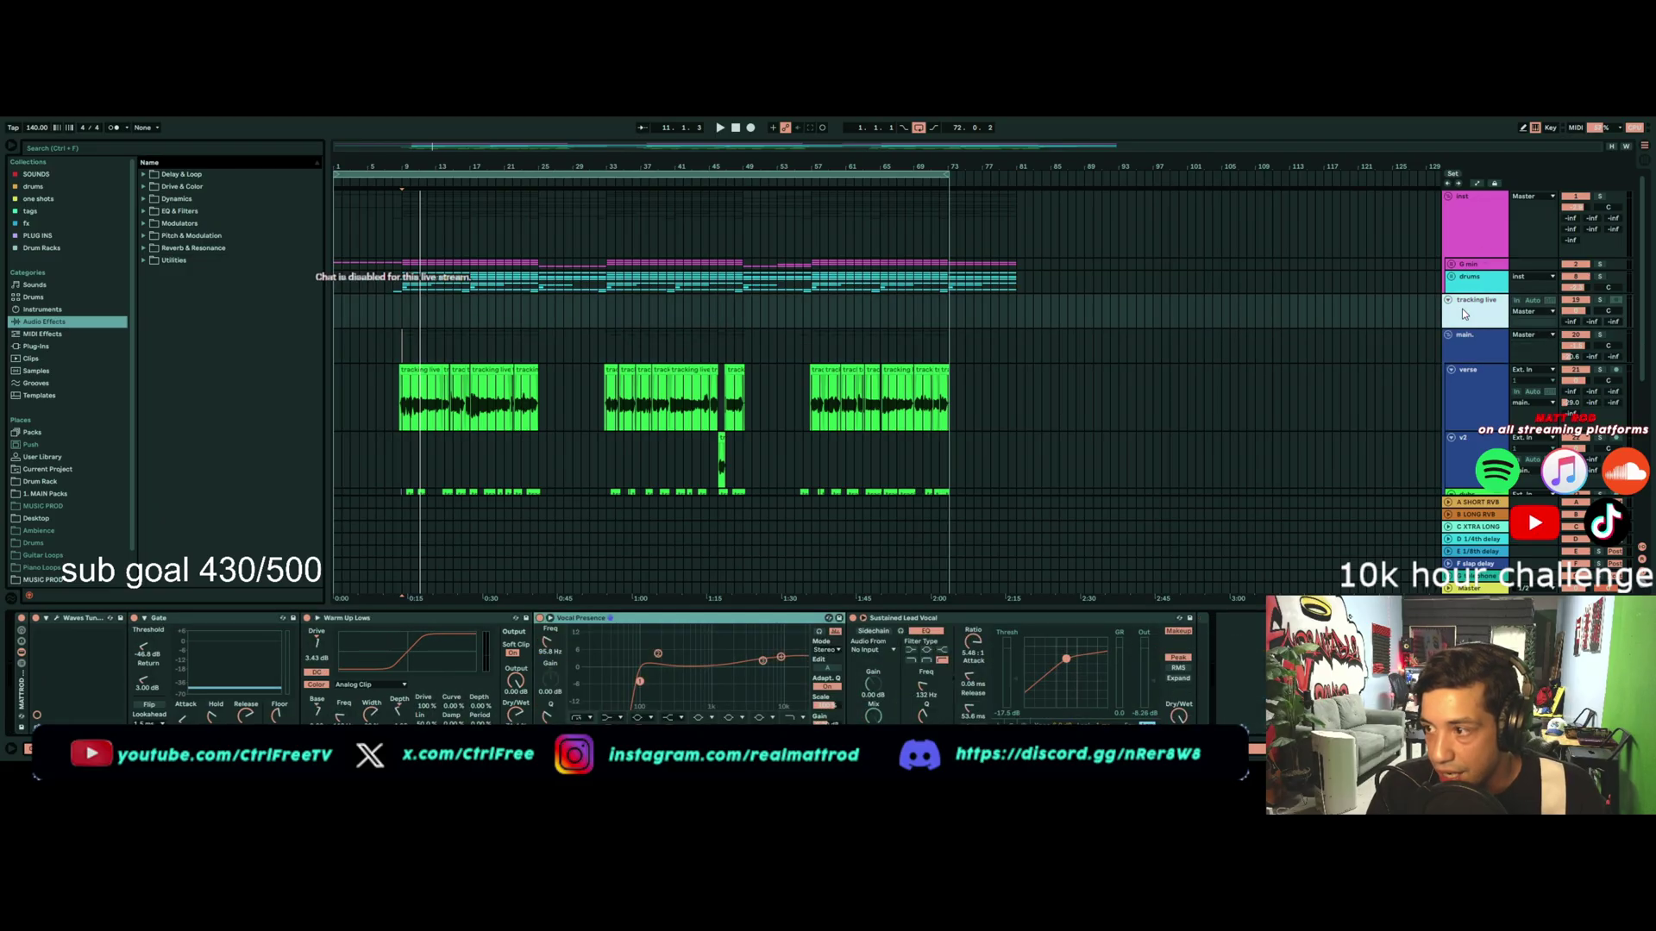
{"action": "left_click", "coordinate": [1470, 285]}
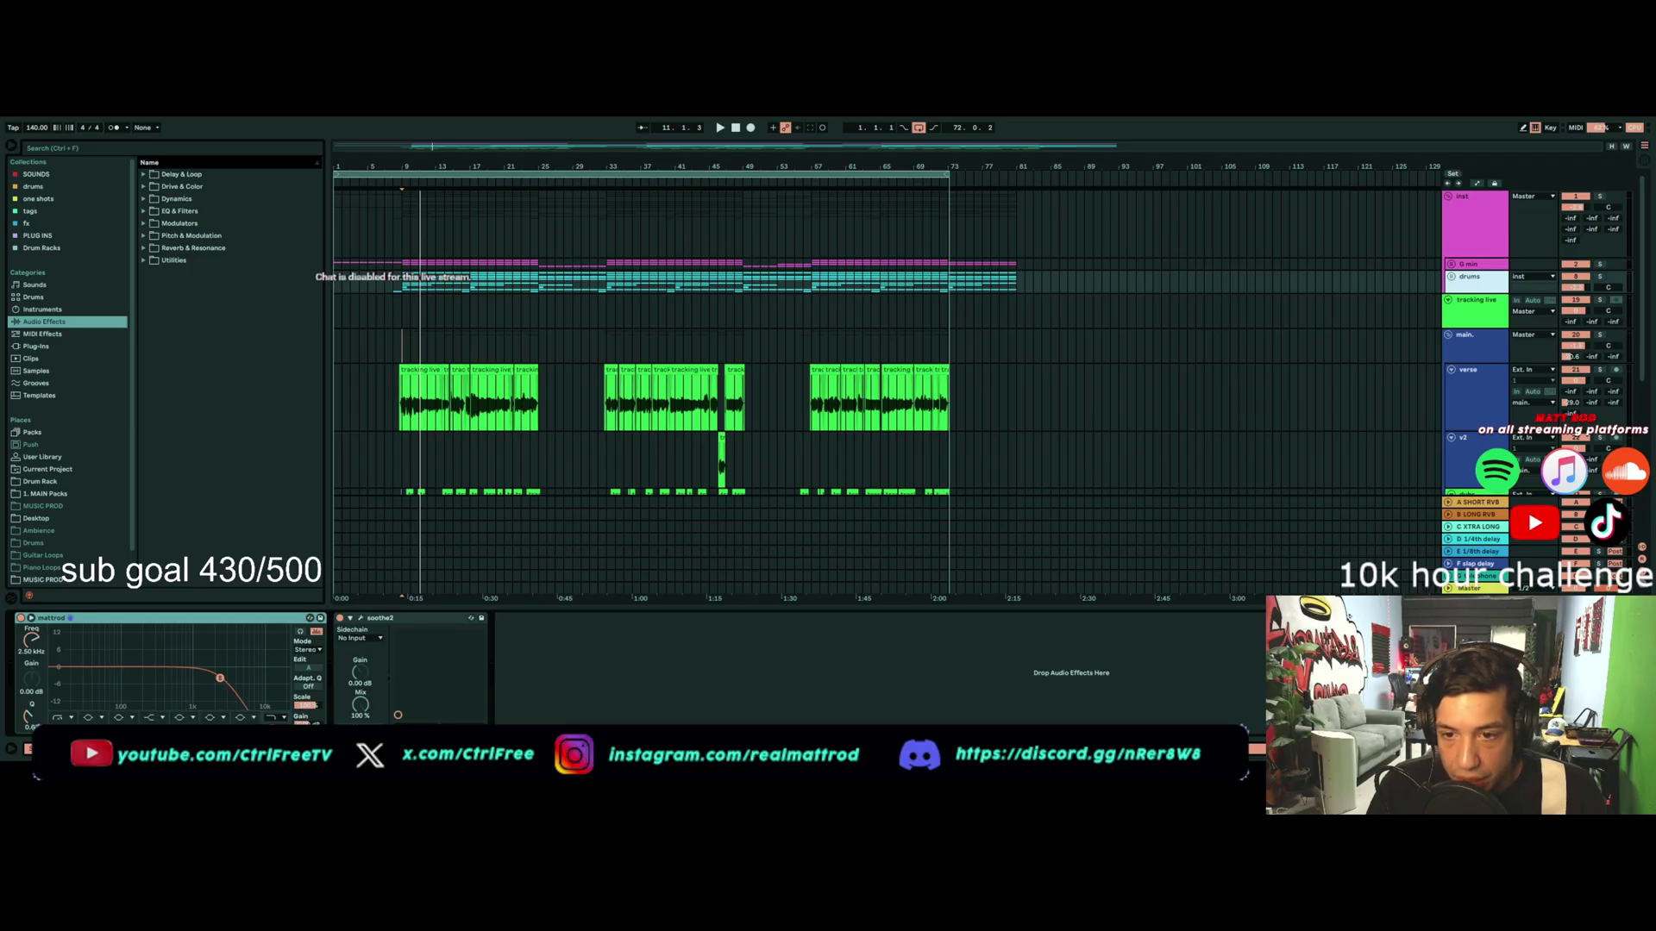
{"action": "left_click", "coordinate": [1466, 265]}
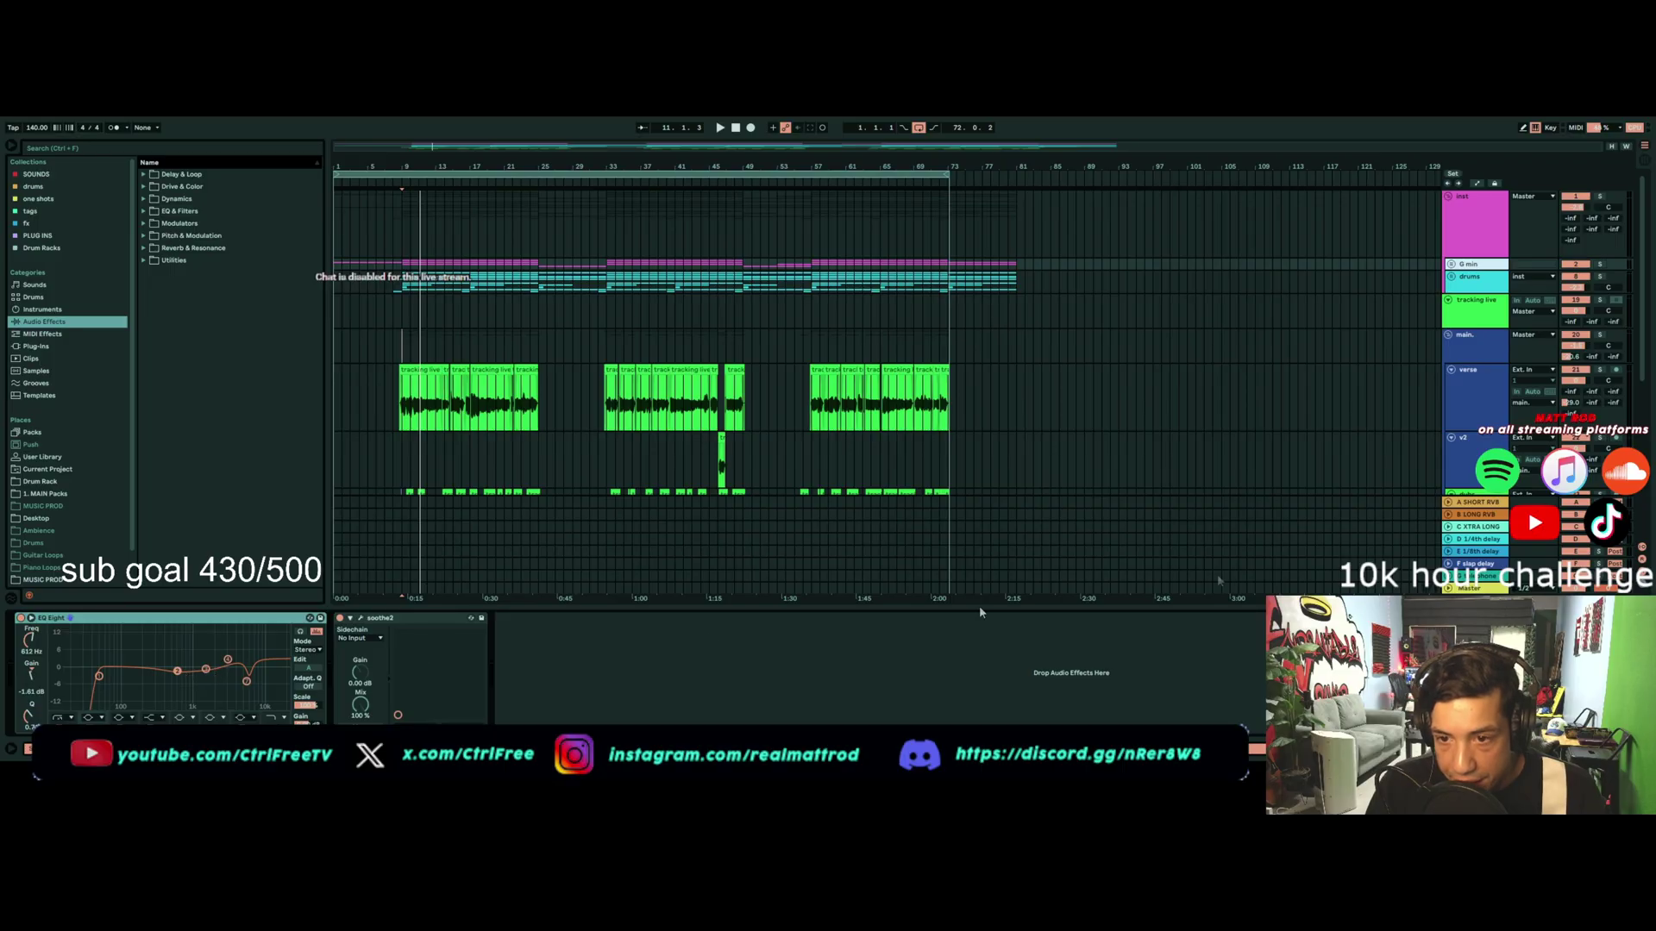
{"action": "left_click", "coordinate": [1476, 344]}
{"action": "left_click", "coordinate": [1491, 302]}
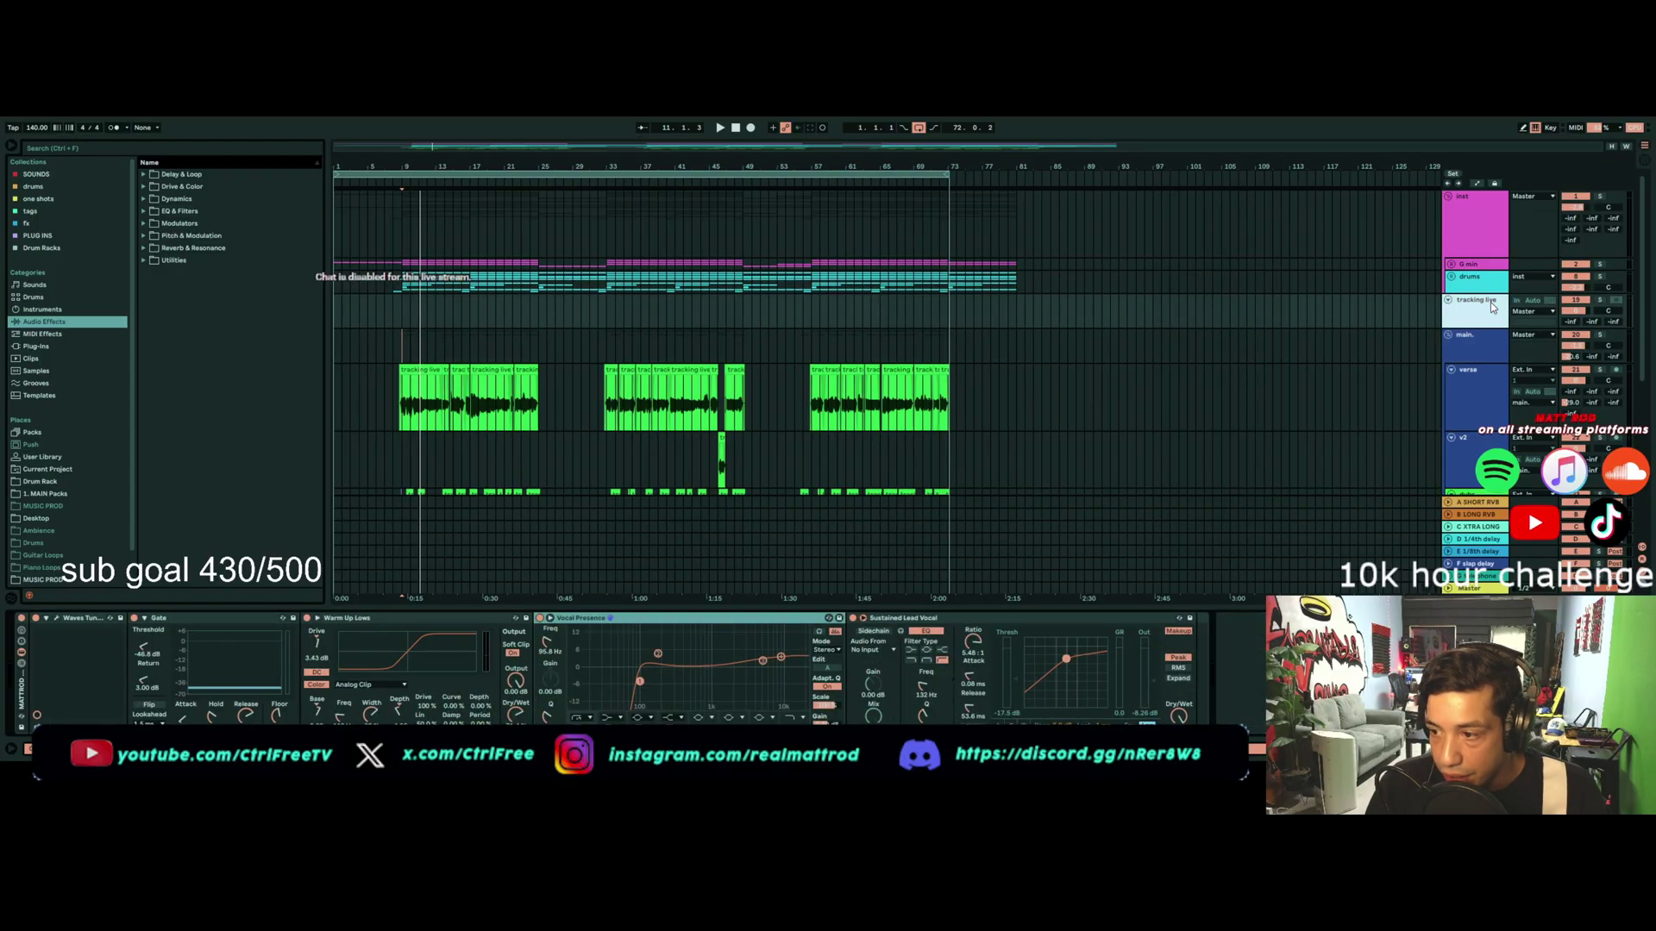
Step: Check Sustained Lead Vocal on tracking live and place the playback start at bar 8 on the main group
{"action": "left_click", "coordinate": [929, 618]}
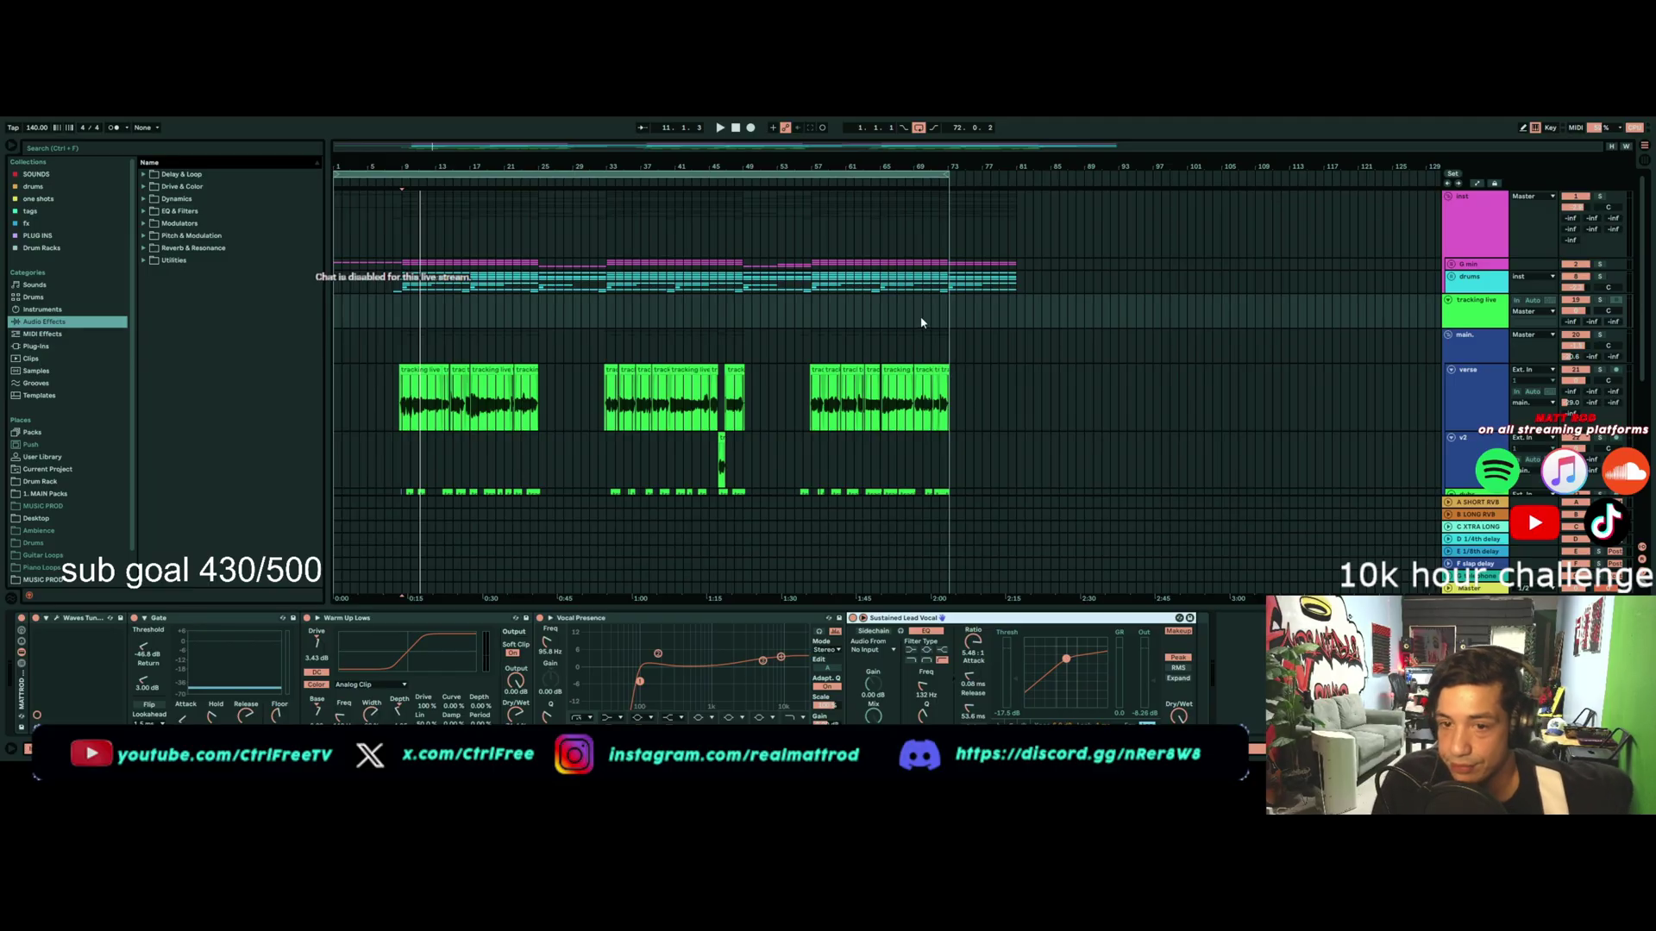
{"action": "left_click", "coordinate": [394, 345]}
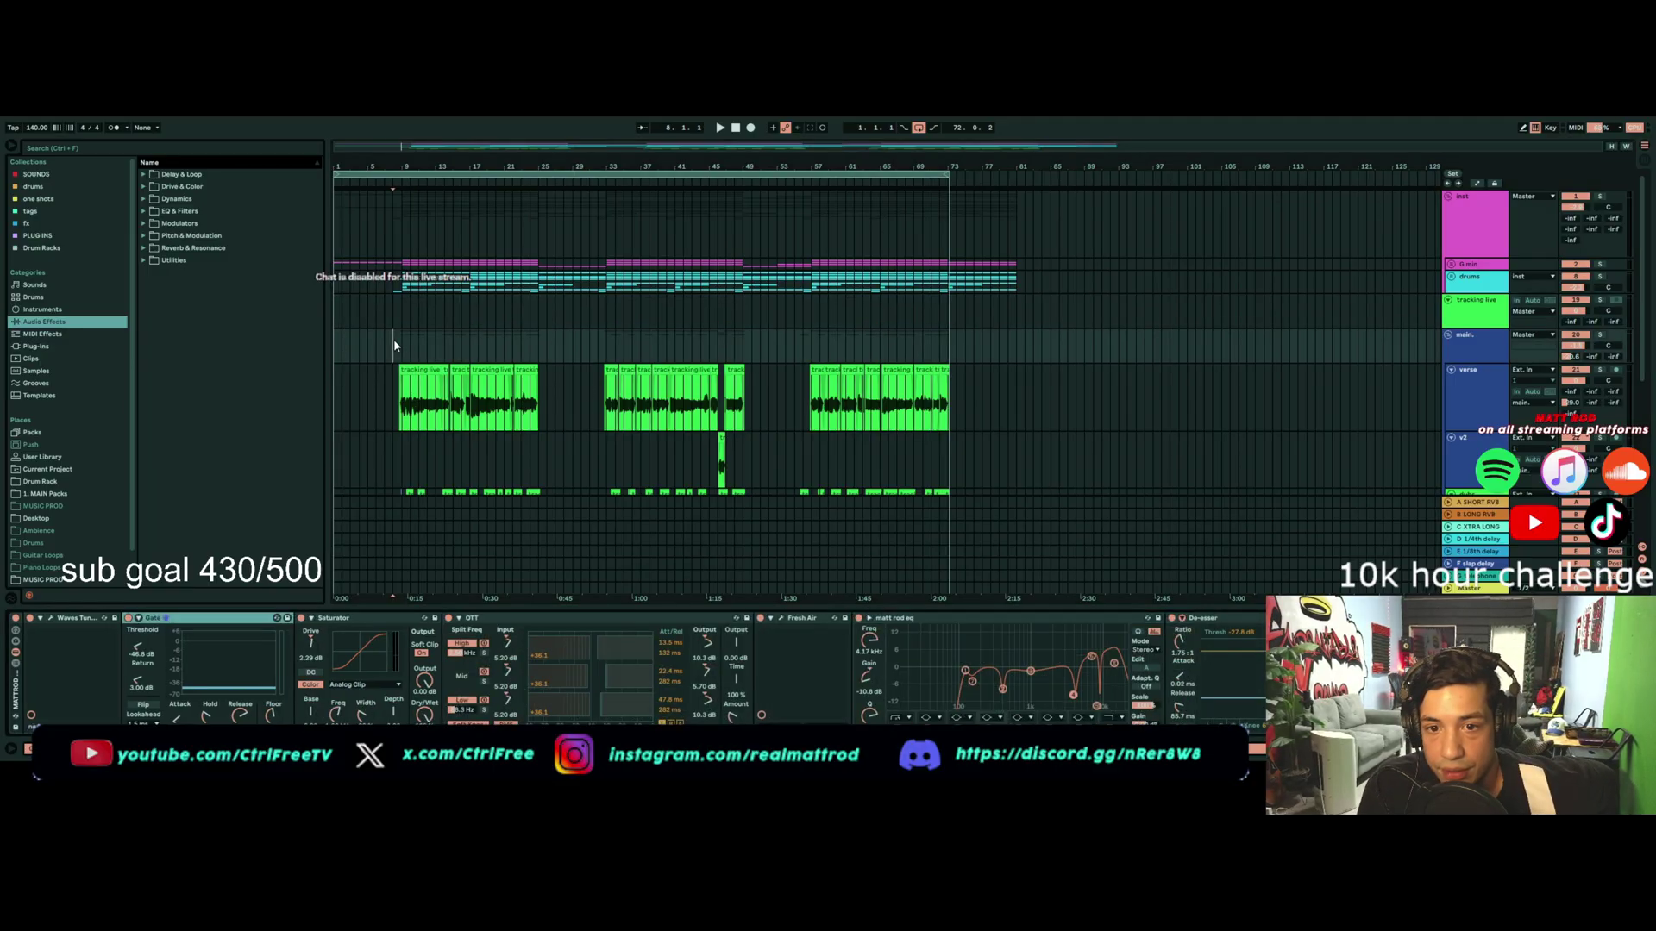